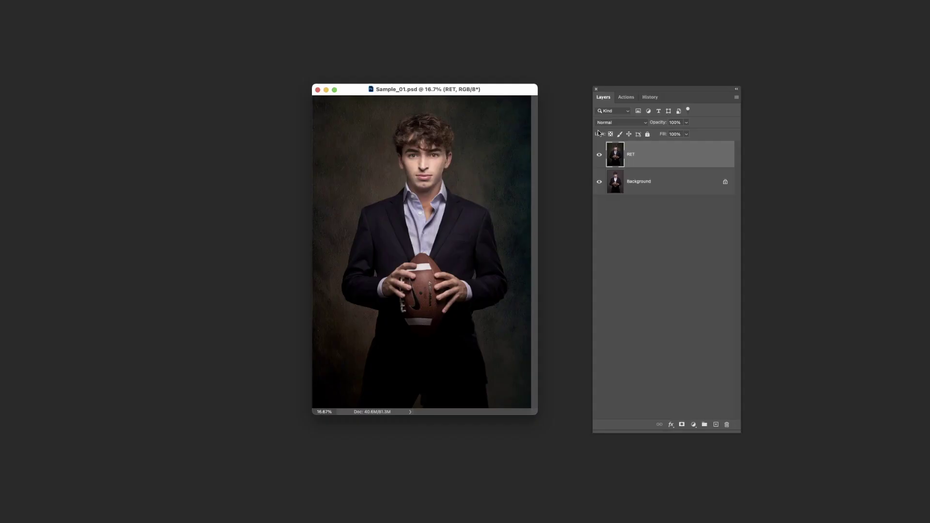
# Toggle the RET layer's visibility to compare the retouch with the original
pyautogui.moveTo(516, 89); pyautogui.dragTo(541, 93)
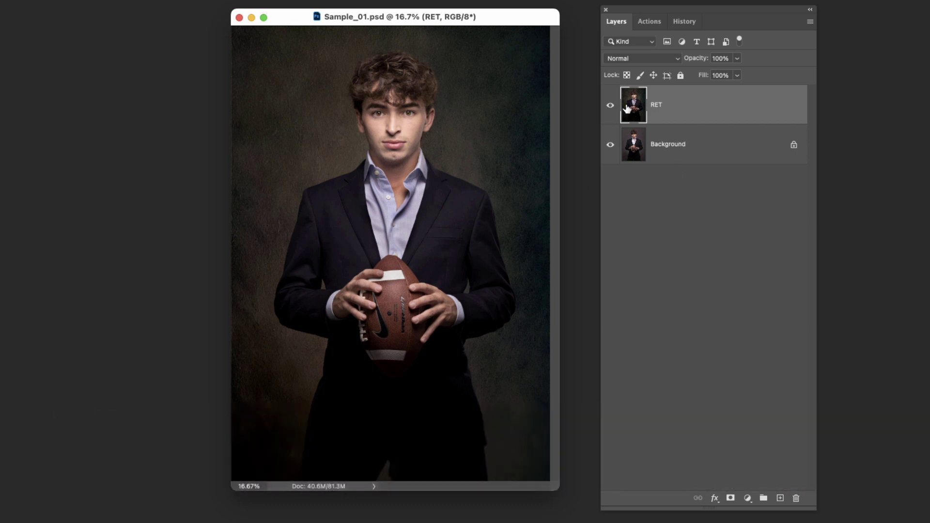
pyautogui.click(610, 105)
pyautogui.click(610, 105)
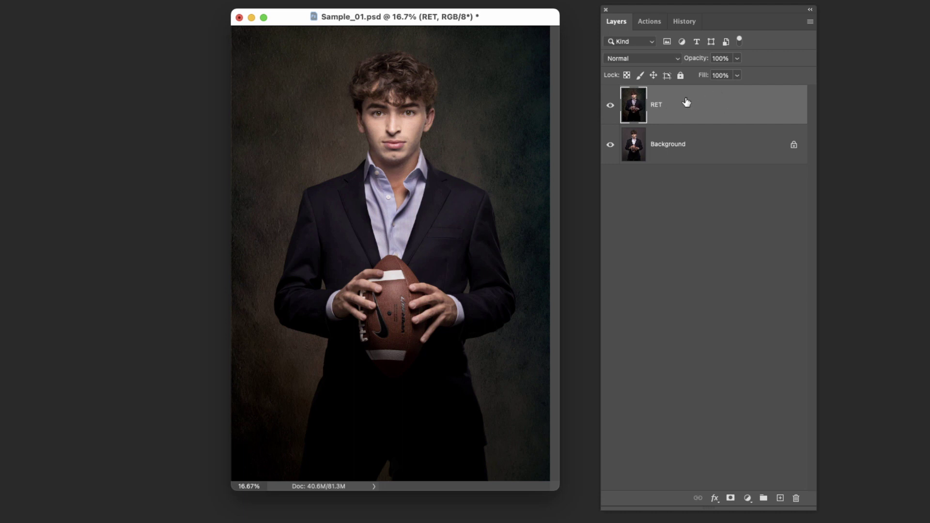
# Duplicate the RET layer and rename the copy LumNeo
pyautogui.moveTo(714, 107); pyautogui.dragTo(780, 498)
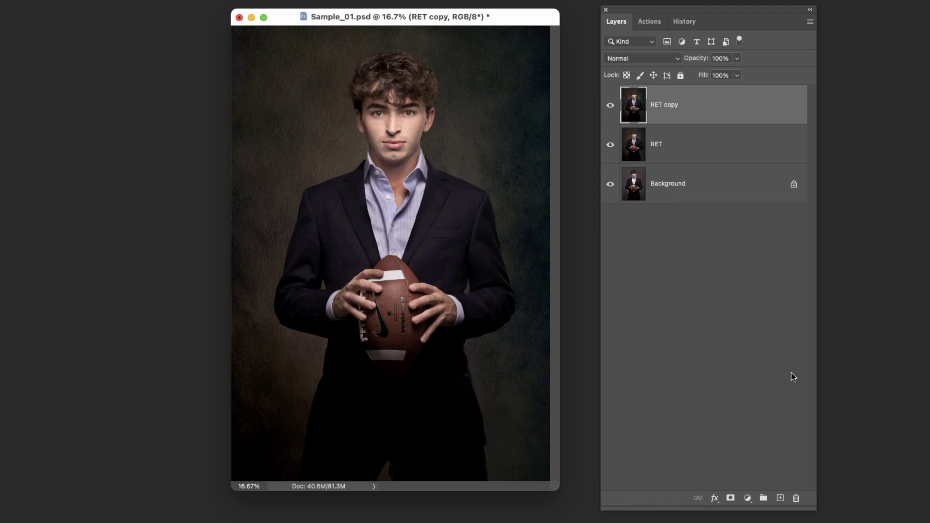
pyautogui.doubleClick(659, 105)
pyautogui.write('LumNeo')
pyautogui.press('Return')
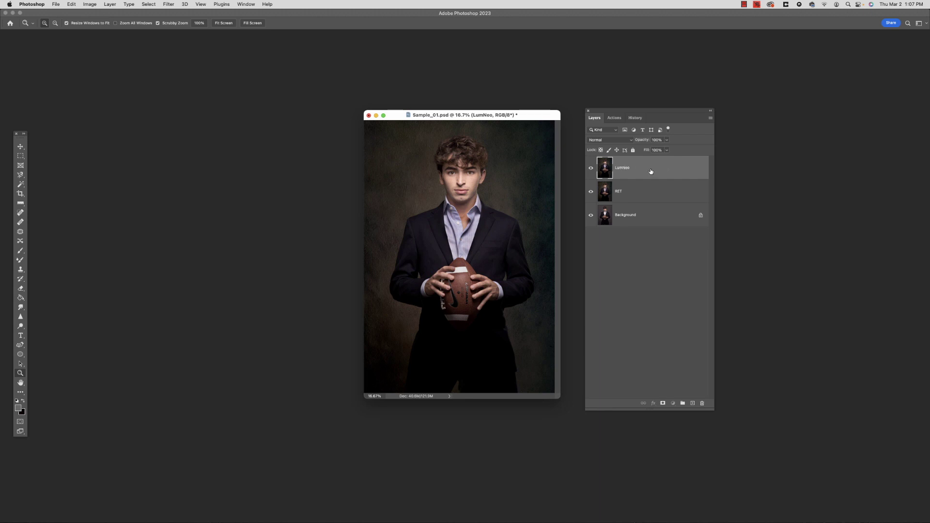
# Send the LumNeo layer to Luminar Neo through Filter > Skylum Software and switch to Edit
pyautogui.click(171, 6)
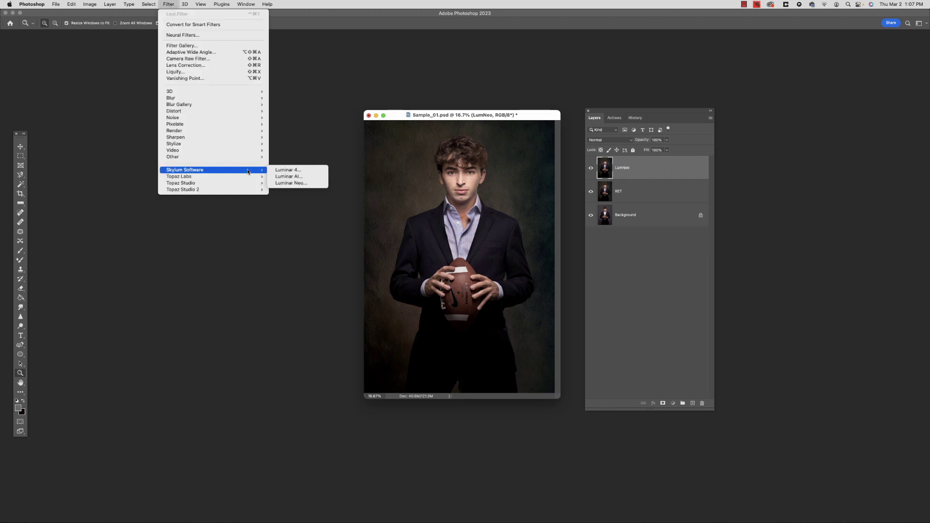
pyautogui.click(276, 180)
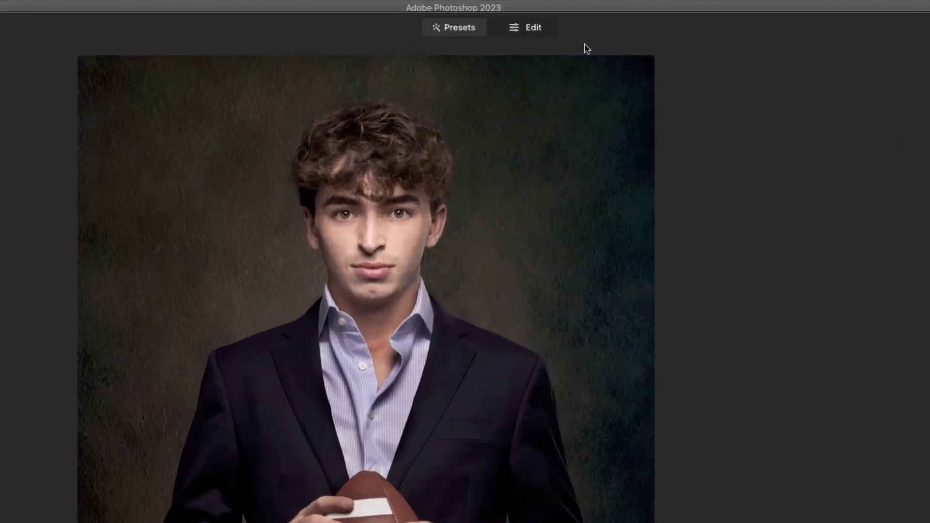
pyautogui.click(537, 30)
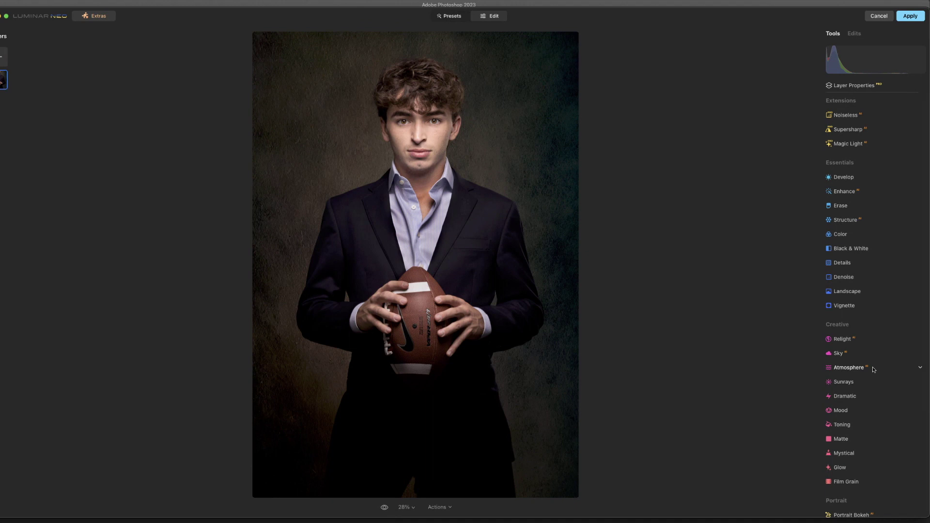
# Scroll through the Tools panel and expand the Develop tool's settings
pyautogui.scroll(-5, 872, 367)
pyautogui.scroll(5, 873, 367)
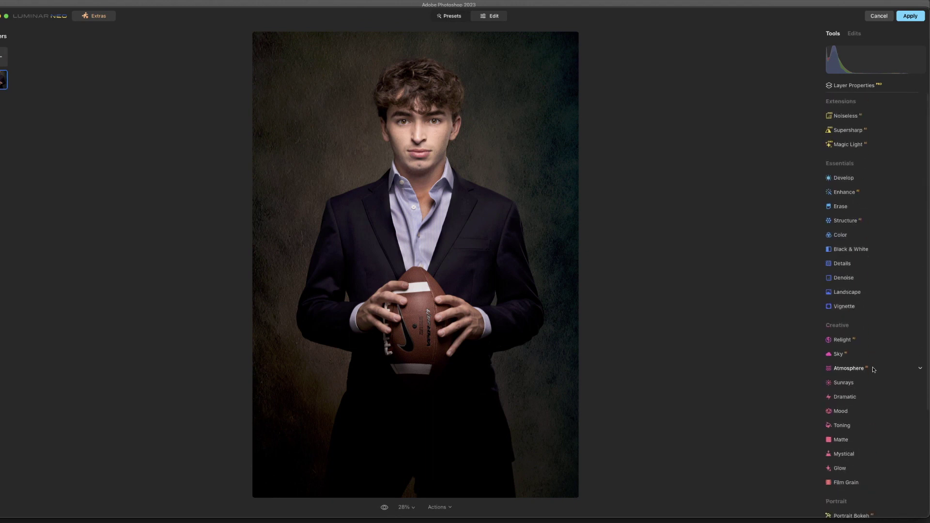
pyautogui.scroll(-4, 872, 369)
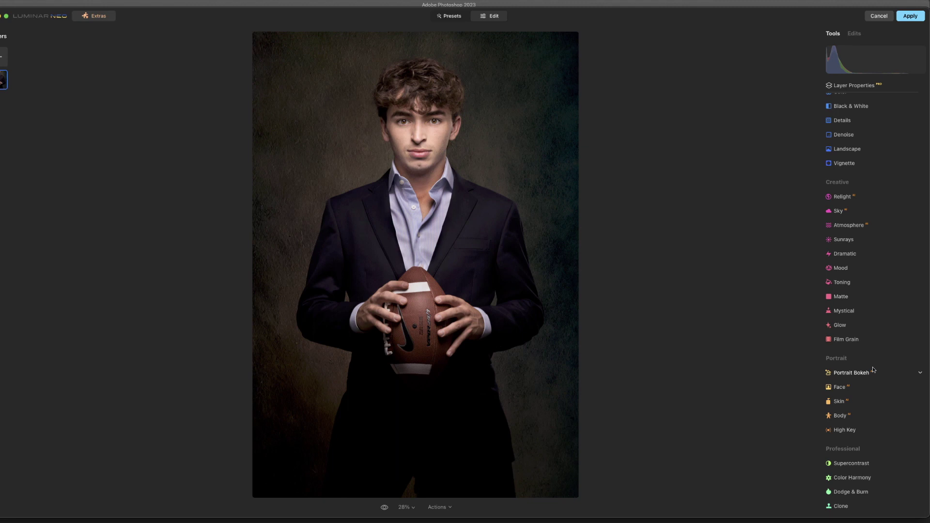
pyautogui.scroll(5, 872, 369)
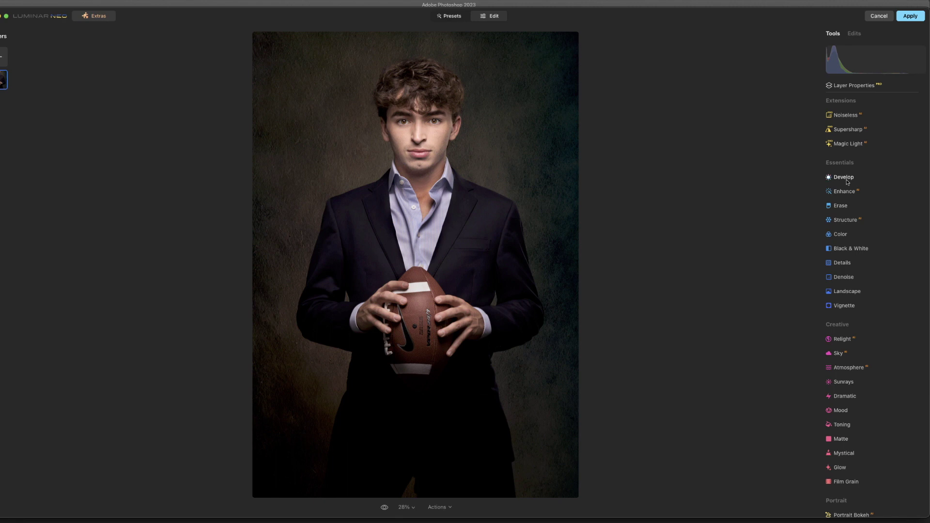
pyautogui.click(844, 178)
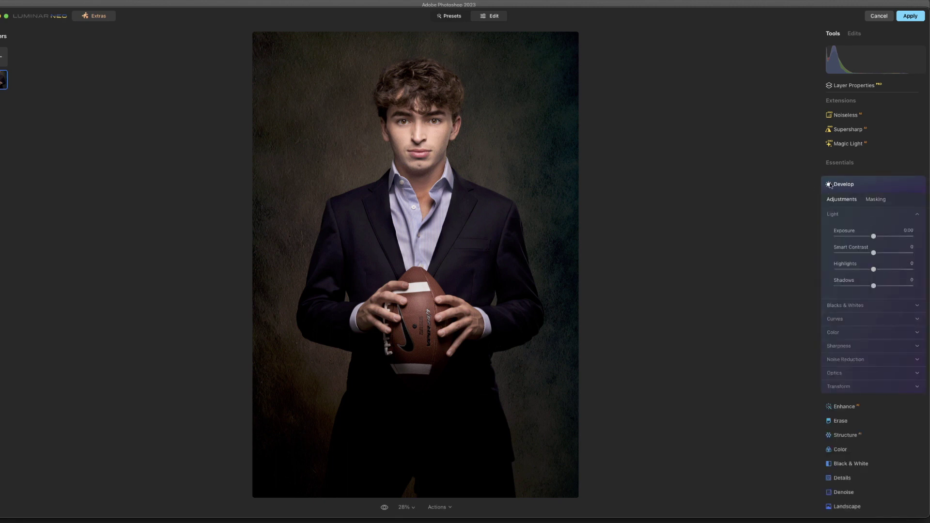
# Collapse Develop and add Develop, Enhance and Structure to Favorites
pyautogui.click(829, 185)
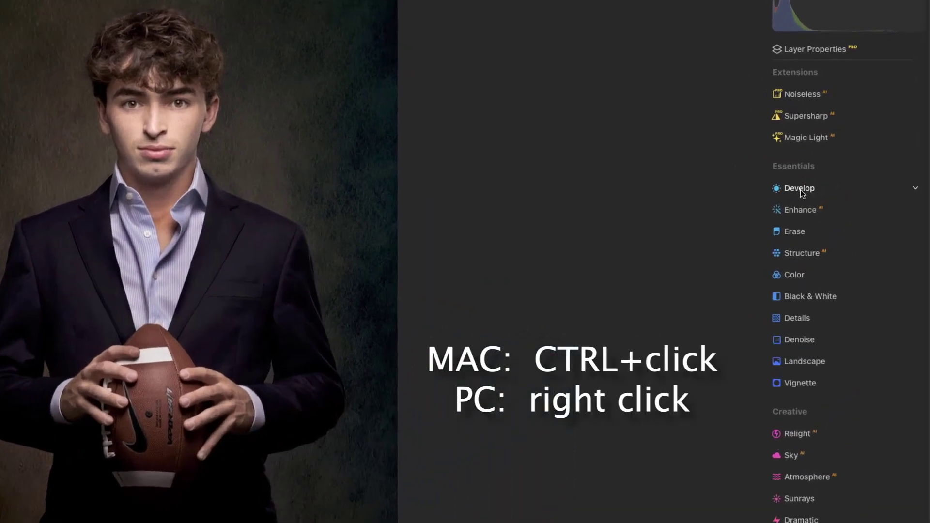
pyautogui.rightClick(800, 190)
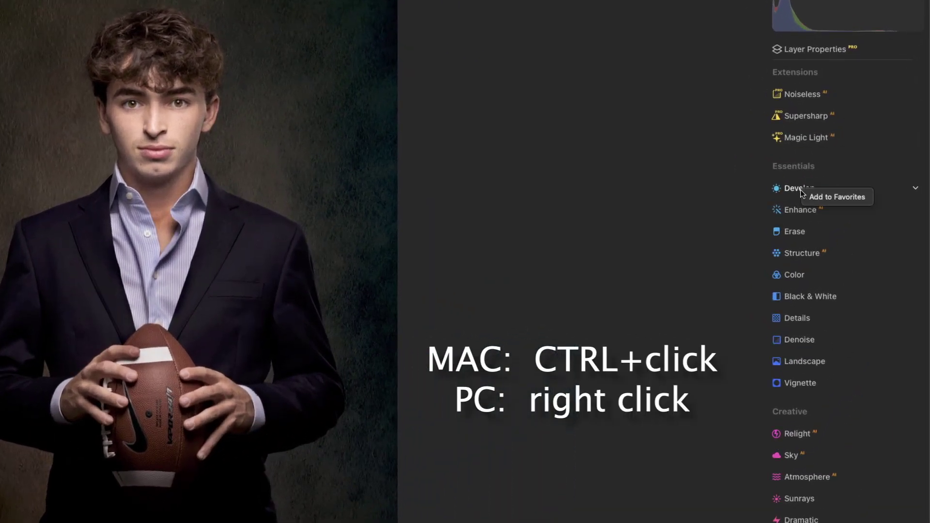
pyautogui.click(832, 197)
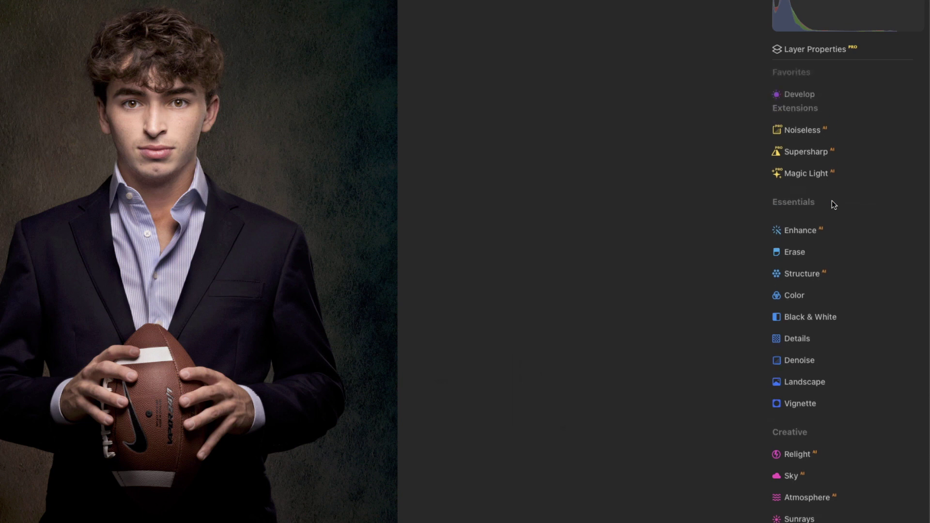
pyautogui.rightClick(801, 241)
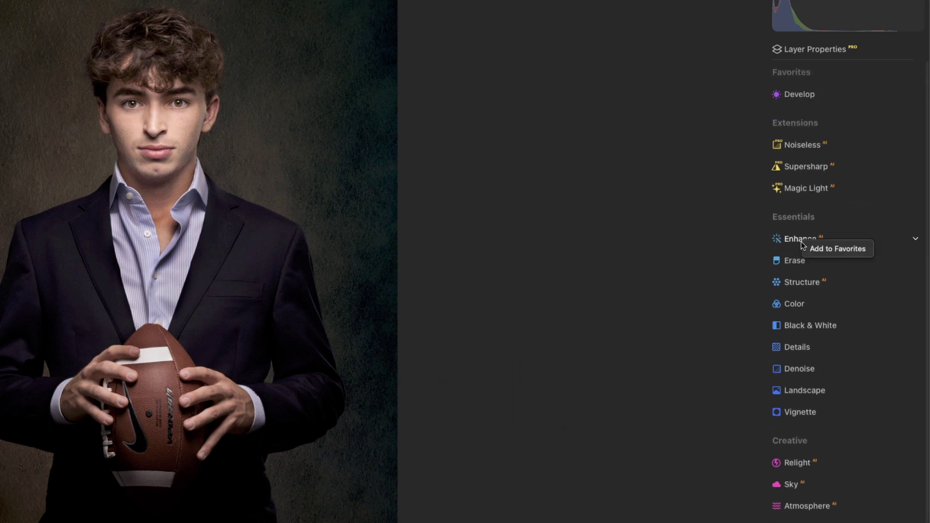
pyautogui.click(816, 250)
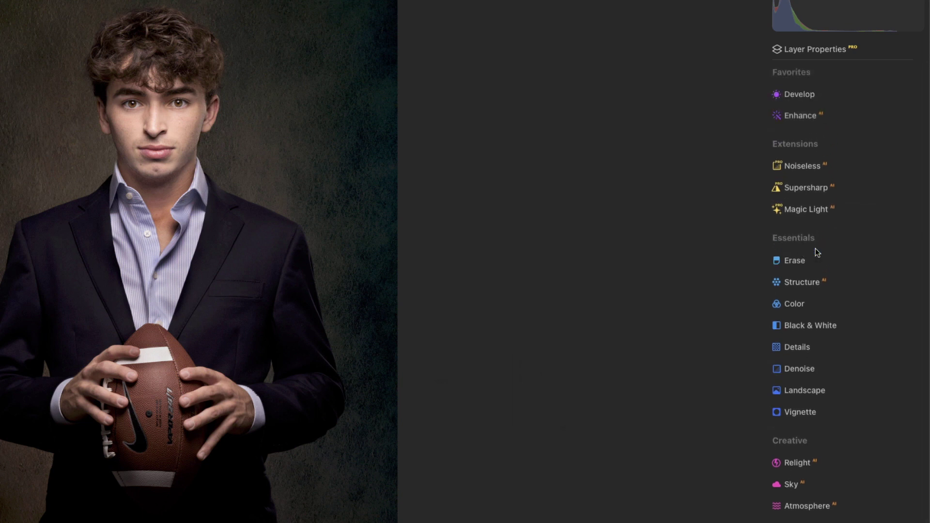
pyautogui.rightClick(803, 285)
pyautogui.click(817, 289)
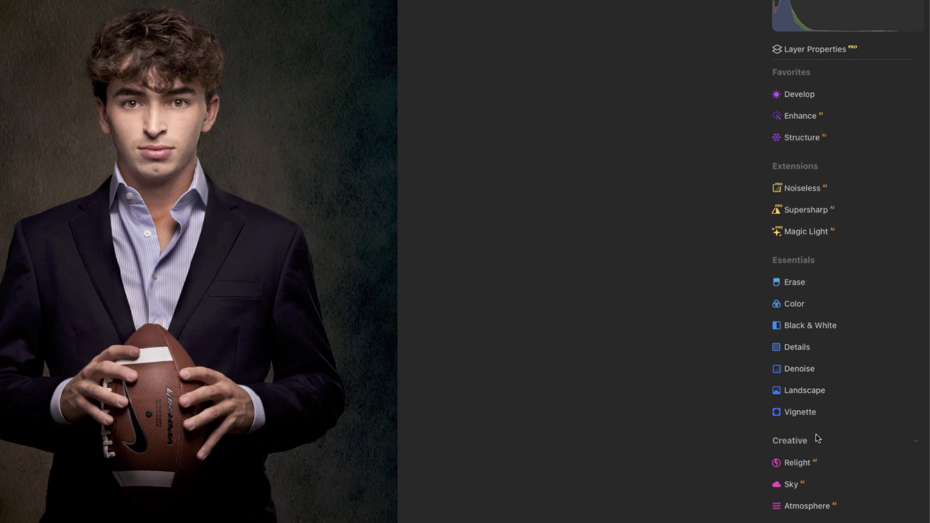
# Add Dramatic and Face to Favorites as well
pyautogui.scroll(-5, 838, 466)
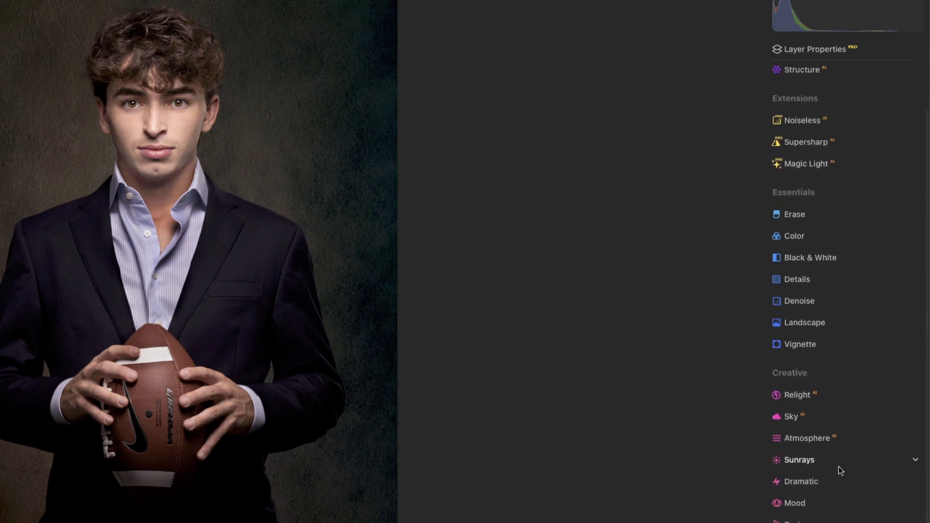
pyautogui.scroll(-1, 839, 466)
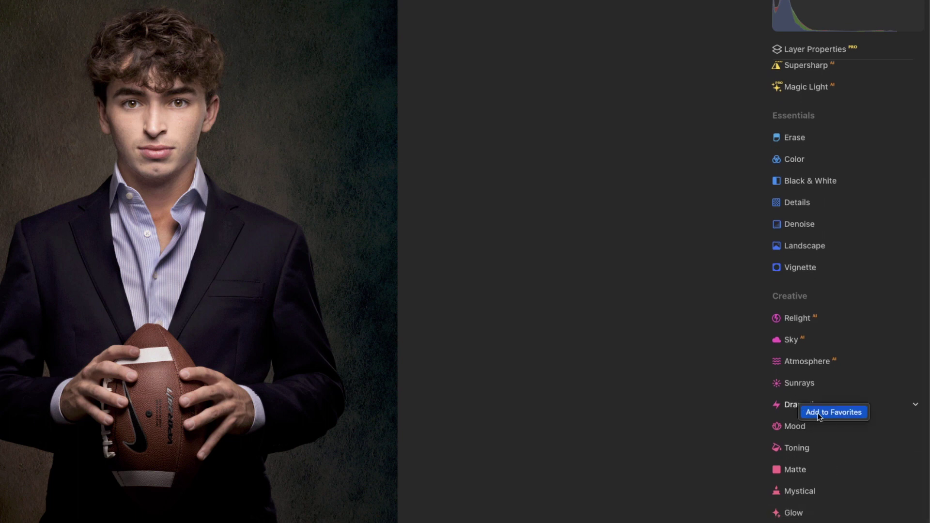
pyautogui.click(817, 413)
pyautogui.scroll(-4, 835, 457)
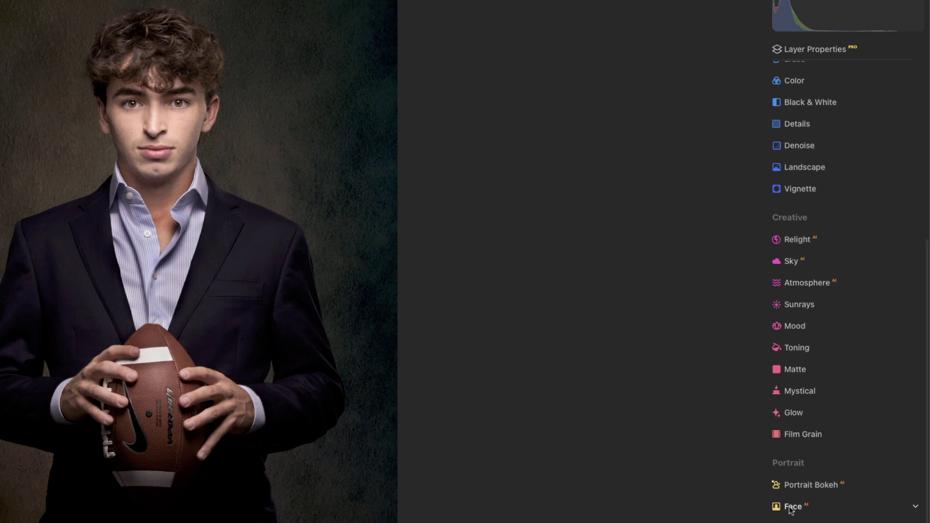
pyautogui.click(816, 513)
pyautogui.scroll(10, 853, 485)
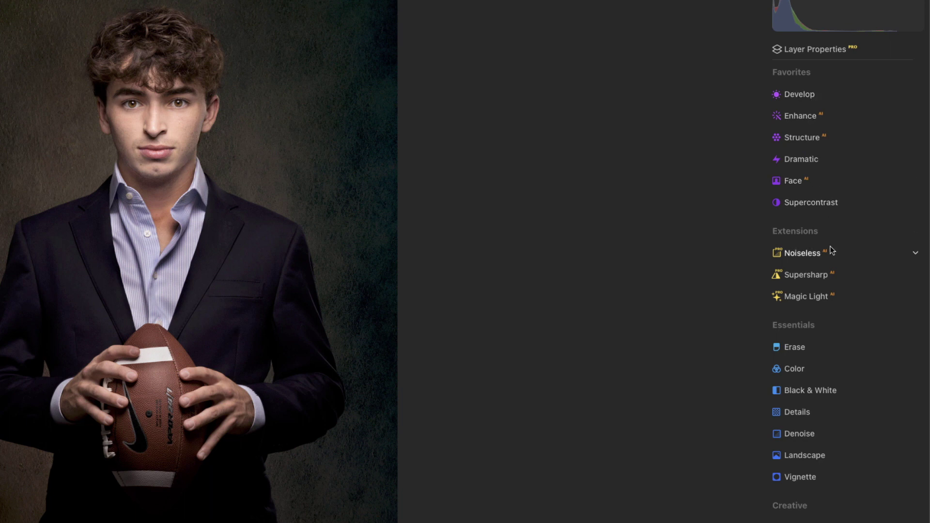
# Remove Supercontrast from Favorites, keeping Develop, Enhance, Structure, Dramatic and Face
pyautogui.scroll(-5, 824, 290)
pyautogui.scroll(5, 823, 291)
pyautogui.scroll(-5, 819, 358)
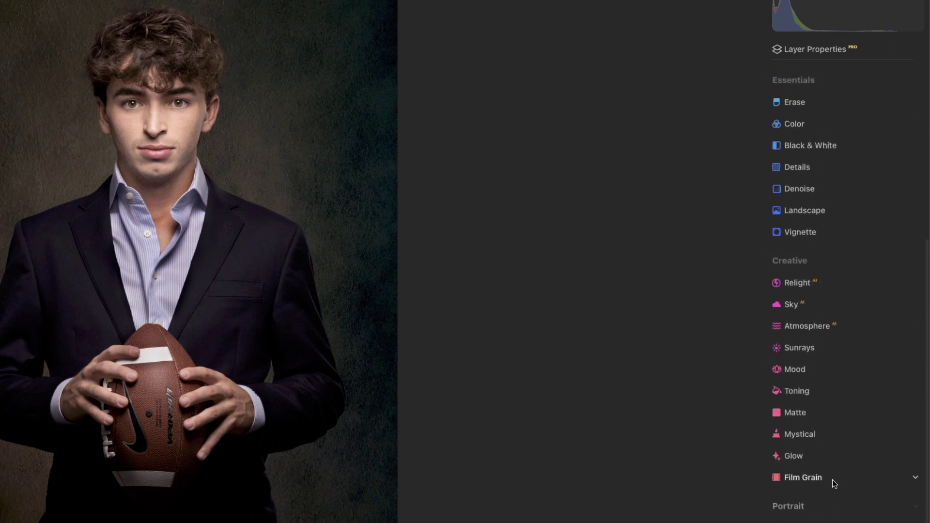
pyautogui.scroll(5, 799, 478)
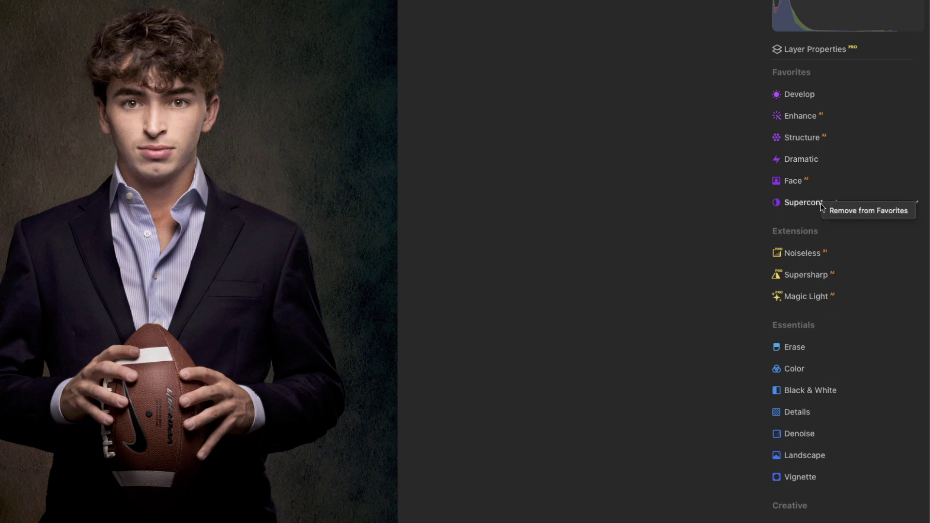
pyautogui.click(843, 211)
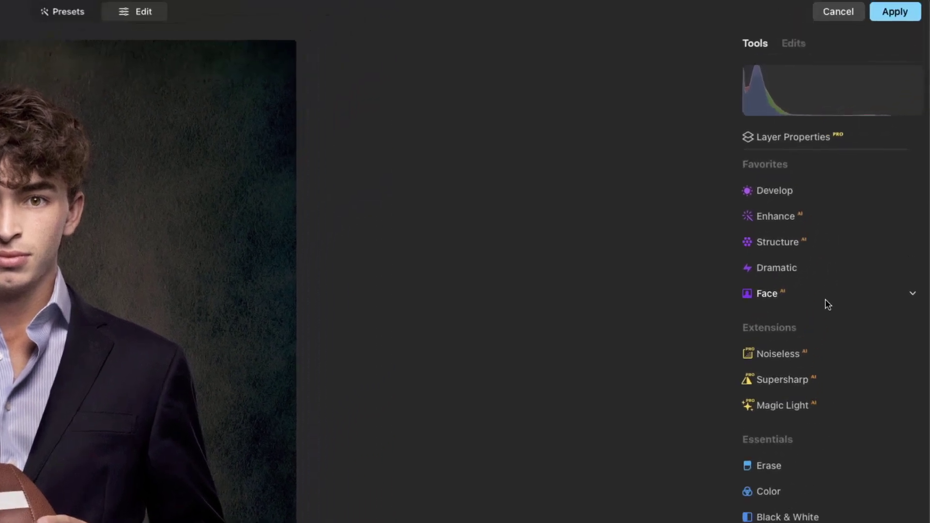
pyautogui.moveTo(800, 88)
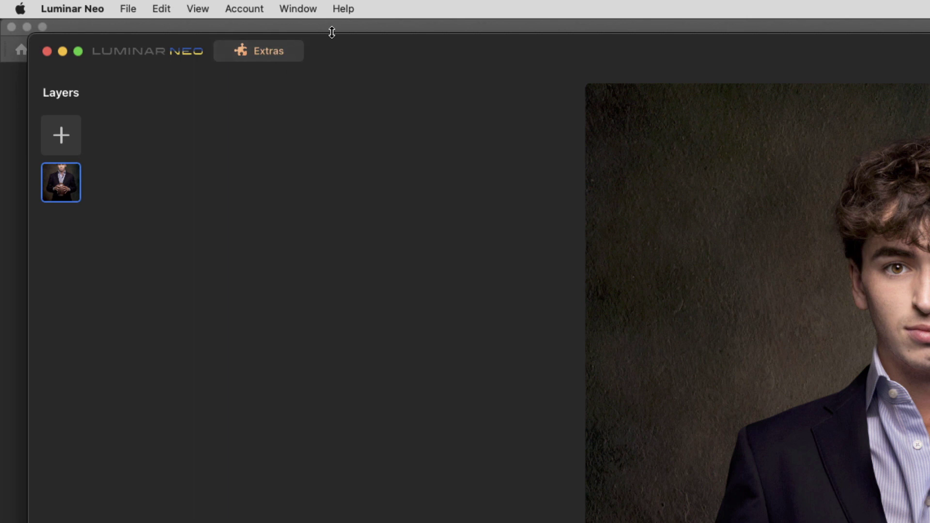
# Turn the histogram display off and back on from the view options
pyautogui.click(193, 11)
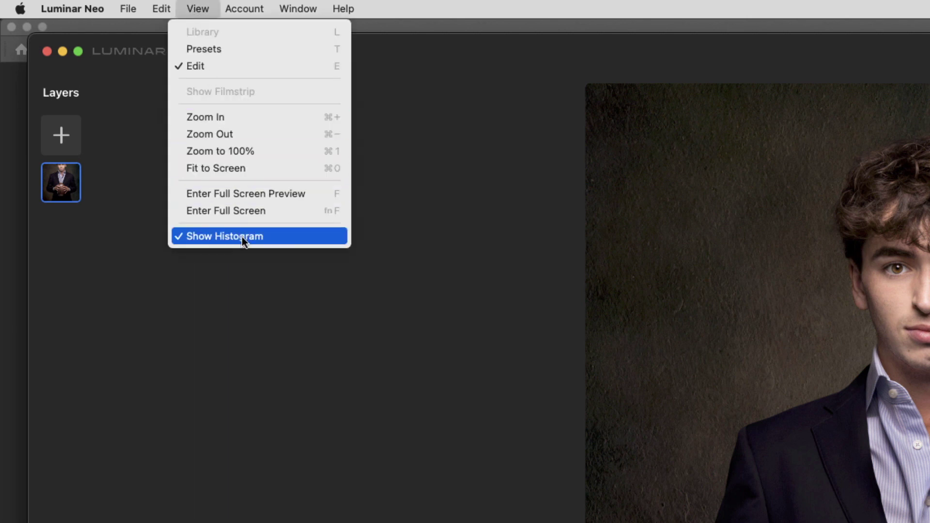
pyautogui.click(224, 237)
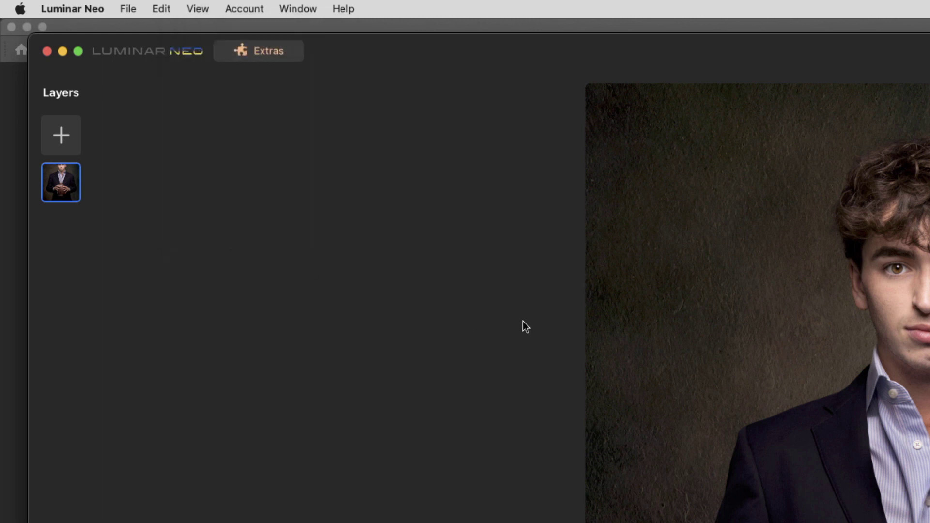
pyautogui.click(196, 8)
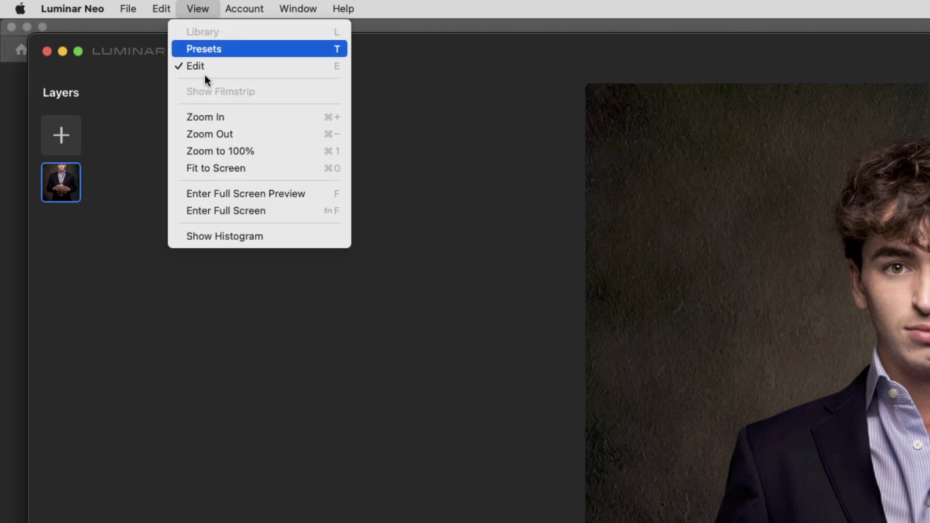
pyautogui.click(55, 208)
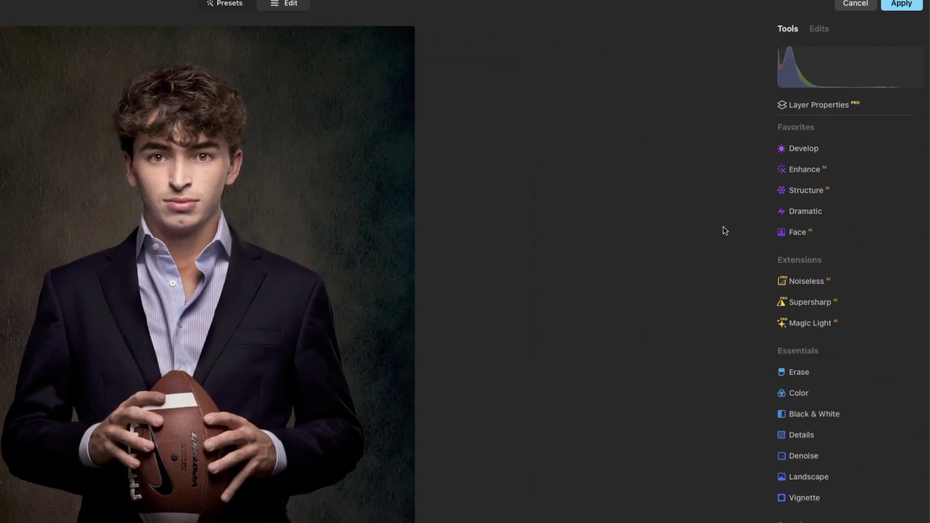
# Expand Develop to look at its Curves adjustment, then close Develop
pyautogui.moveTo(847, 77)
pyautogui.click(813, 151)
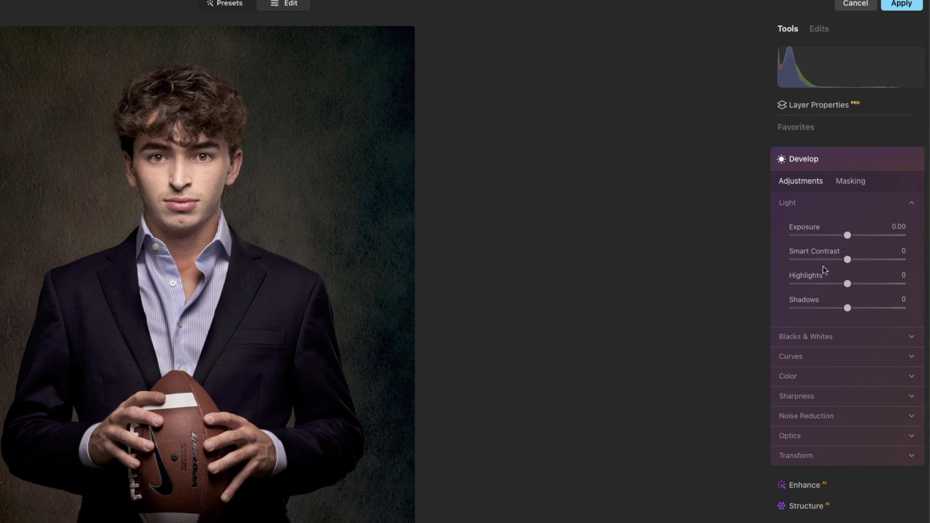
pyautogui.click(824, 358)
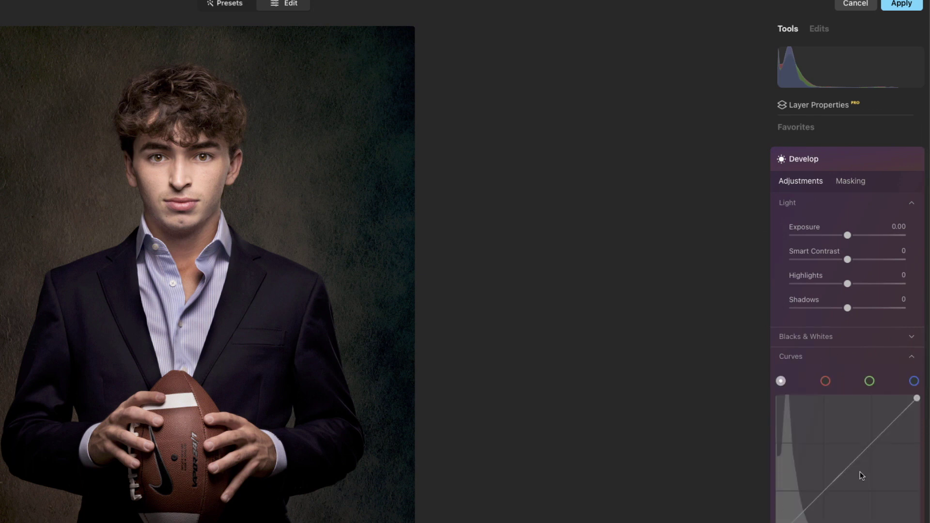
pyautogui.click(780, 159)
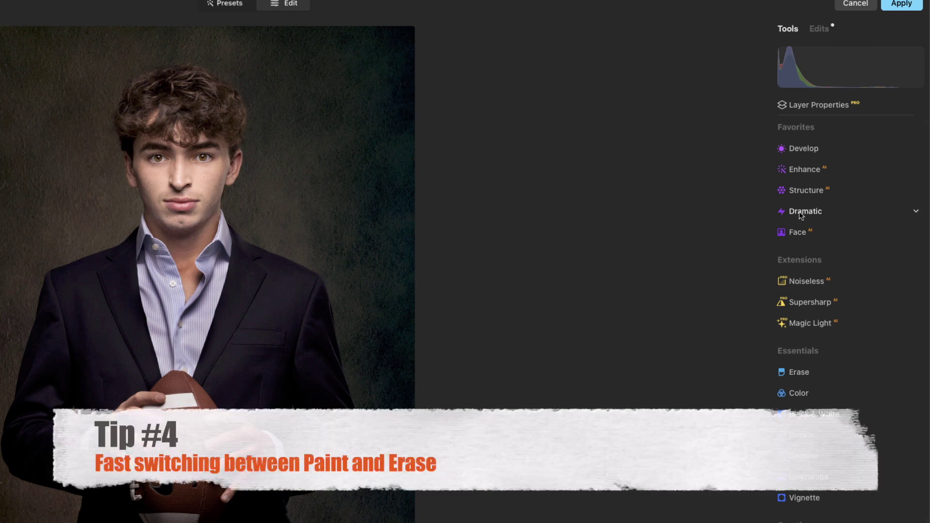
# Set Dramatic to Amount 93 and Local Contrast 77, then compare before and after
pyautogui.click(798, 212)
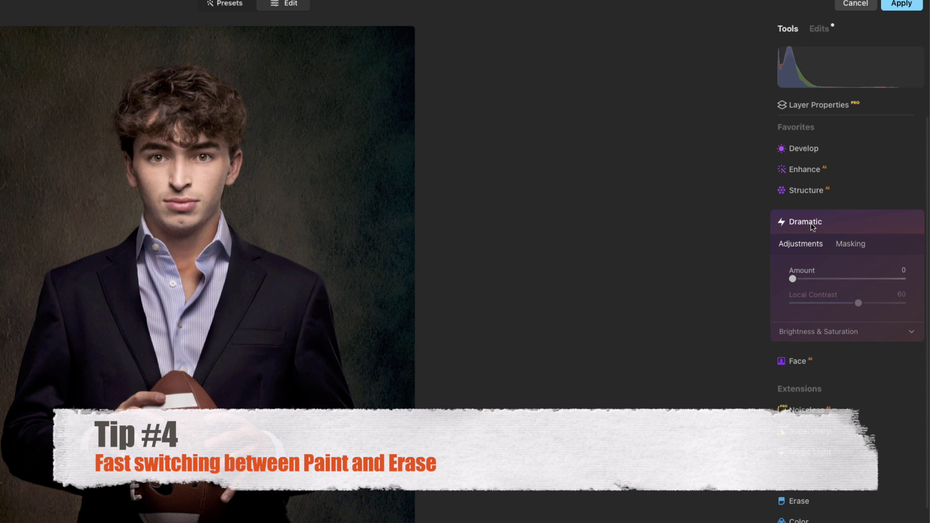
pyautogui.moveTo(795, 279); pyautogui.dragTo(872, 279)
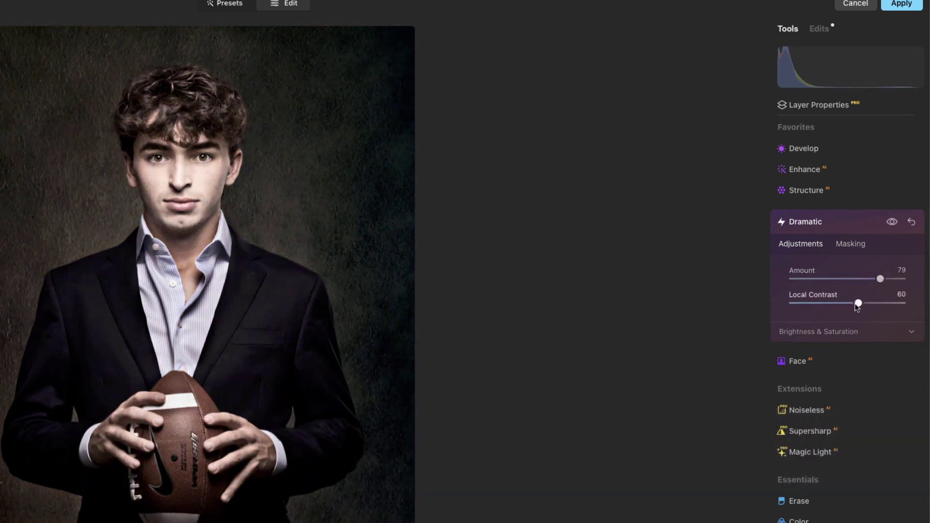
pyautogui.moveTo(856, 305); pyautogui.dragTo(894, 279)
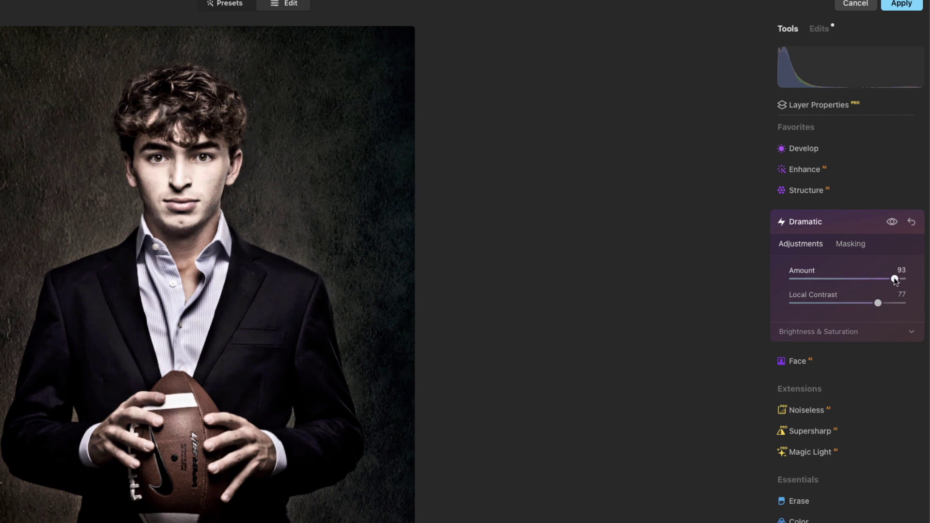
pyautogui.click(893, 221)
pyautogui.click(892, 223)
# Add a Brush mask to Dramatic at Strength 60 and paint over the face
pyautogui.click(850, 244)
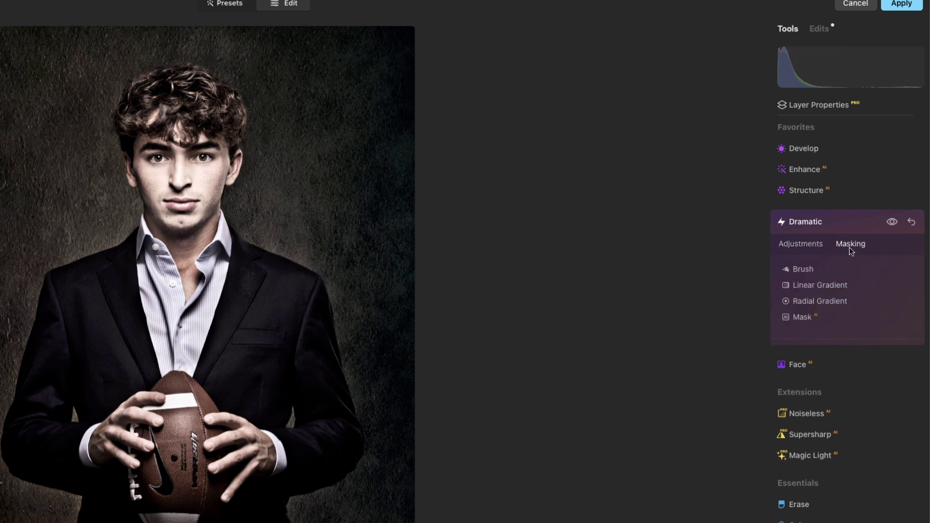
pyautogui.click(803, 270)
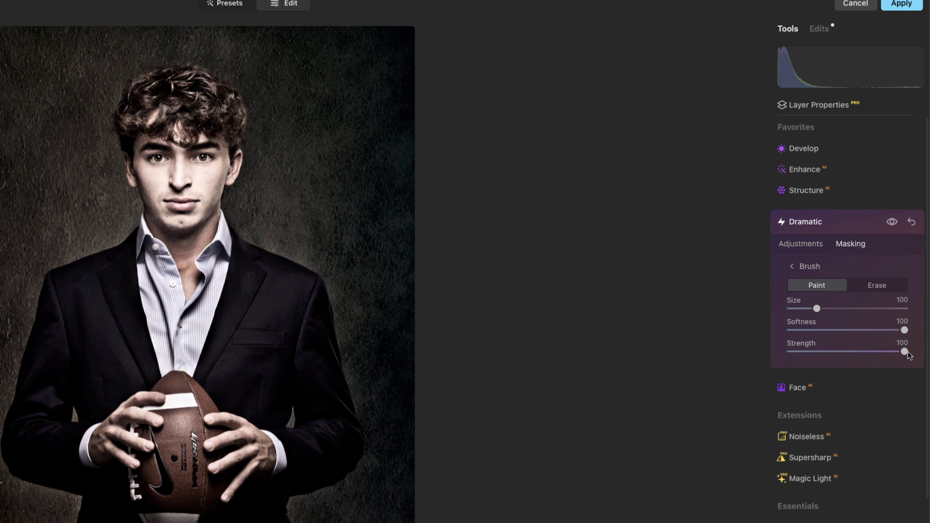
pyautogui.moveTo(889, 353); pyautogui.dragTo(860, 352)
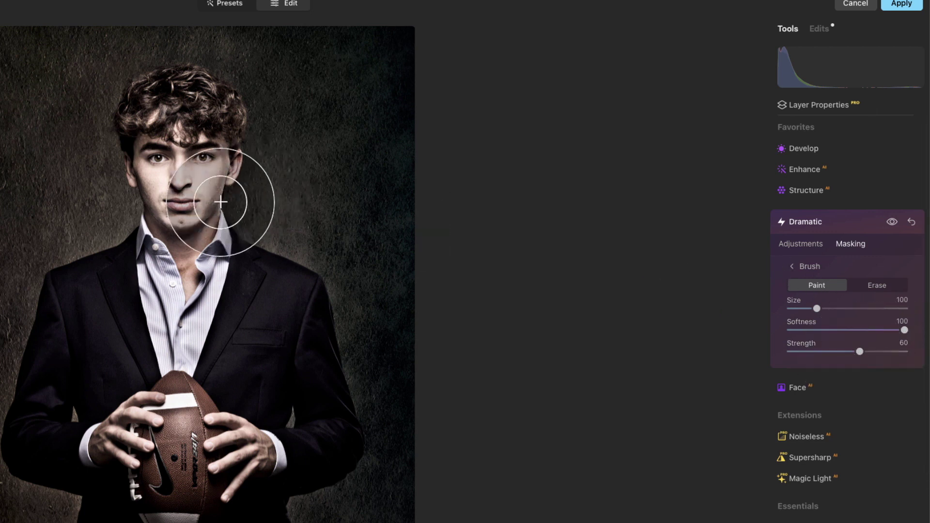
pyautogui.moveTo(183, 151)
pyautogui.mouseDown()
pyautogui.moveTo(204, 234)
pyautogui.moveTo(119, 302)
pyautogui.moveTo(185, 296)
pyautogui.moveTo(224, 342)
pyautogui.moveTo(283, 366)
pyautogui.moveTo(152, 354)
pyautogui.moveTo(170, 501)
pyautogui.moveTo(162, 411)
pyautogui.moveTo(91, 328)
pyautogui.moveTo(127, 433)
pyautogui.moveTo(221, 438)
pyautogui.moveTo(287, 377)
pyautogui.moveTo(210, 474)
pyautogui.moveTo(144, 454)
pyautogui.moveTo(124, 428)
pyautogui.moveTo(215, 503)
pyautogui.moveTo(217, 475)
pyautogui.moveTo(149, 359)
pyautogui.moveTo(188, 273)
pyautogui.moveTo(173, 250)
pyautogui.moveTo(171, 160)
pyautogui.moveTo(197, 195)
pyautogui.moveTo(189, 134)
pyautogui.moveTo(172, 159)
pyautogui.moveTo(187, 415)
pyautogui.mouseUp()
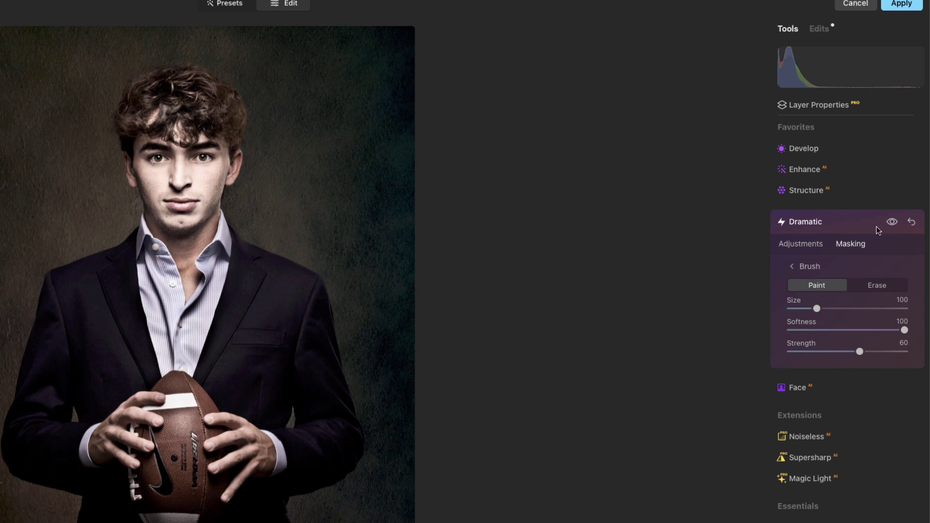
# Compare the effect on and off, paint more face, then erase spill beside the head
pyautogui.click(892, 224)
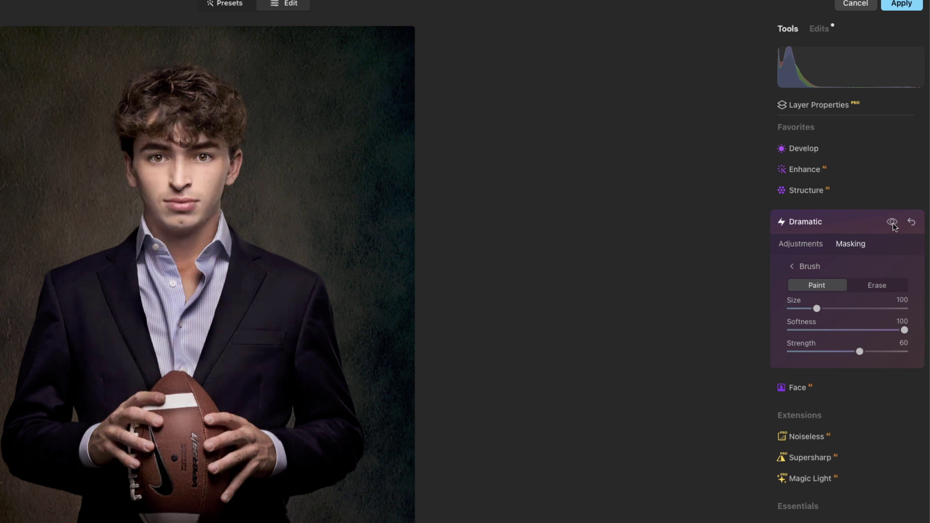
pyautogui.click(891, 225)
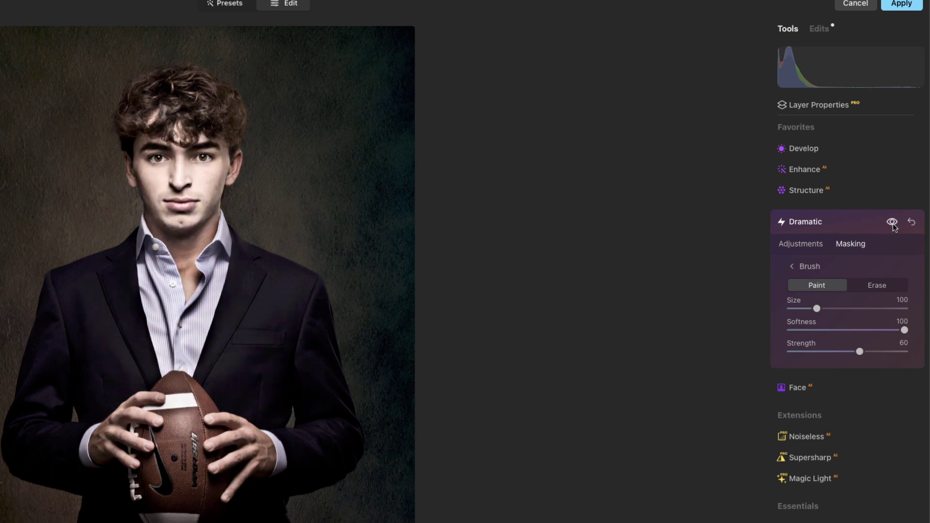
pyautogui.click(892, 224)
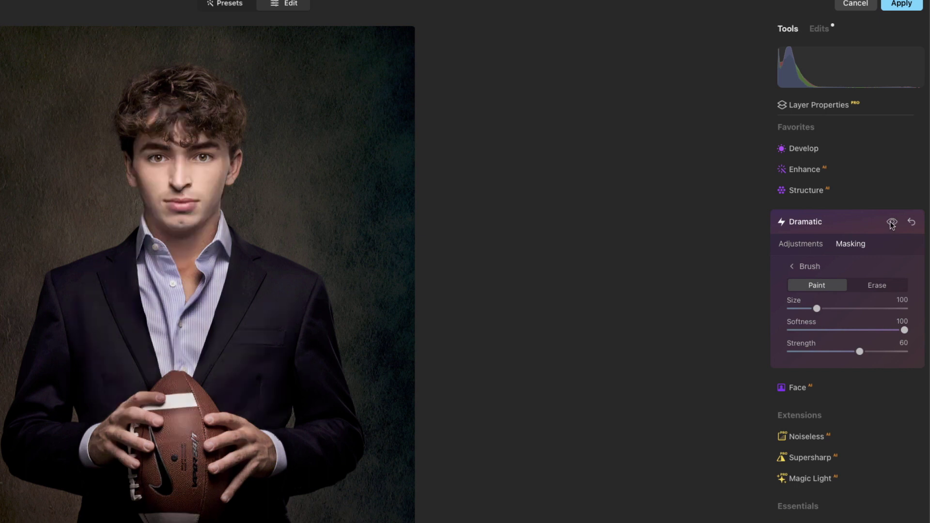
pyautogui.click(892, 224)
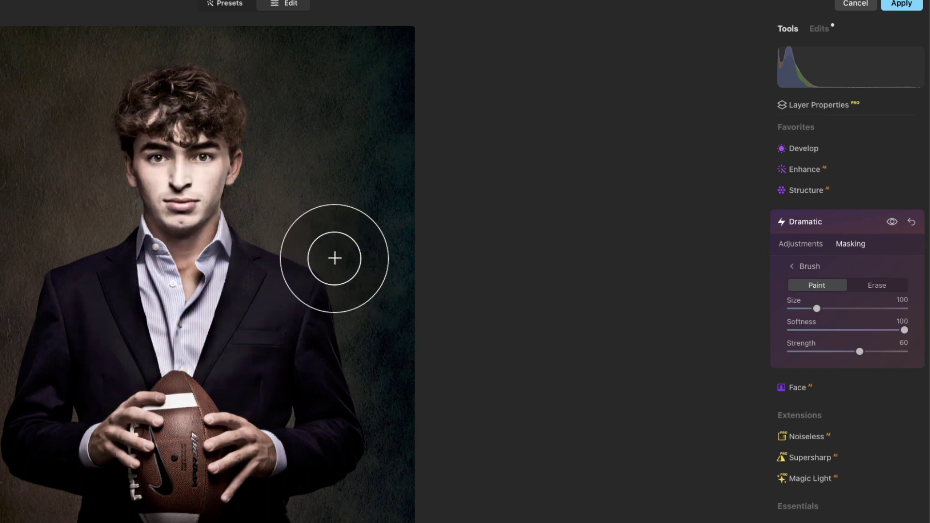
pyautogui.moveTo(218, 155)
pyautogui.mouseDown()
pyautogui.moveTo(207, 183)
pyautogui.moveTo(180, 158)
pyautogui.moveTo(188, 148)
pyautogui.moveTo(190, 201)
pyautogui.moveTo(199, 135)
pyautogui.moveTo(222, 185)
pyautogui.moveTo(253, 208)
pyautogui.moveTo(308, 173)
pyautogui.moveTo(244, 256)
pyautogui.moveTo(323, 264)
pyautogui.moveTo(257, 285)
pyautogui.moveTo(292, 187)
pyautogui.moveTo(153, 195)
pyautogui.moveTo(286, 211)
pyautogui.moveTo(280, 301)
pyautogui.moveTo(270, 233)
pyautogui.moveTo(243, 192)
pyautogui.mouseUp()
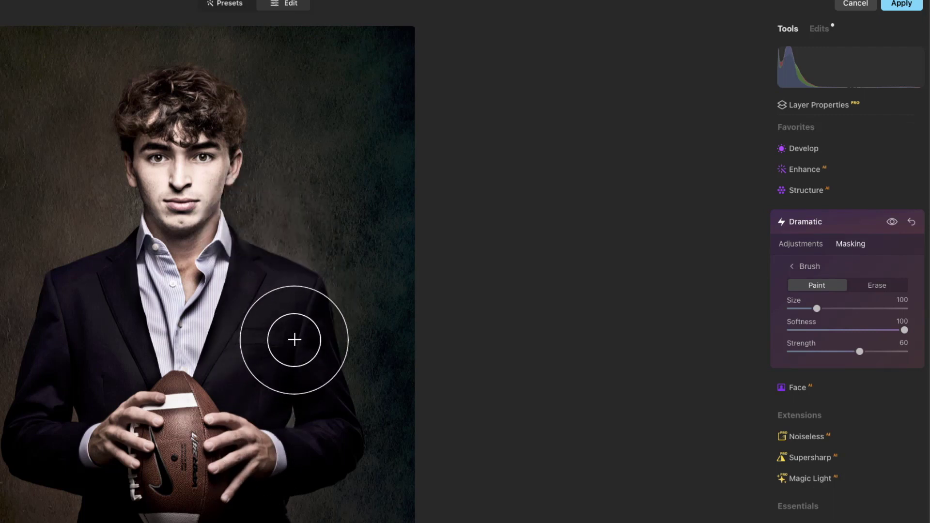
pyautogui.click(875, 285)
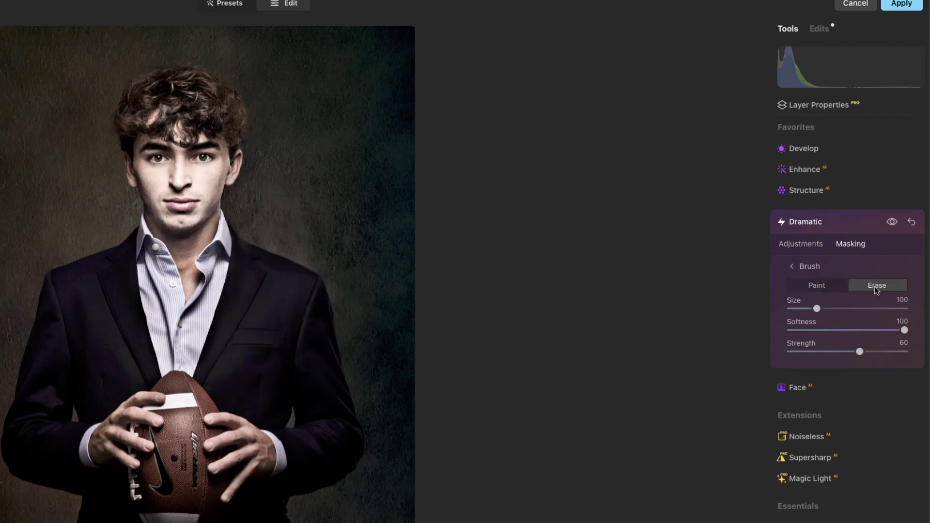
pyautogui.moveTo(296, 233)
pyautogui.mouseDown()
pyautogui.moveTo(282, 216)
pyautogui.moveTo(294, 183)
pyautogui.moveTo(260, 155)
pyautogui.moveTo(336, 204)
pyautogui.moveTo(359, 269)
pyautogui.moveTo(353, 188)
pyautogui.moveTo(336, 210)
pyautogui.moveTo(301, 220)
pyautogui.moveTo(266, 197)
pyautogui.moveTo(359, 256)
pyautogui.moveTo(353, 290)
pyautogui.moveTo(241, 183)
pyautogui.moveTo(321, 249)
pyautogui.moveTo(237, 241)
pyautogui.mouseUp()
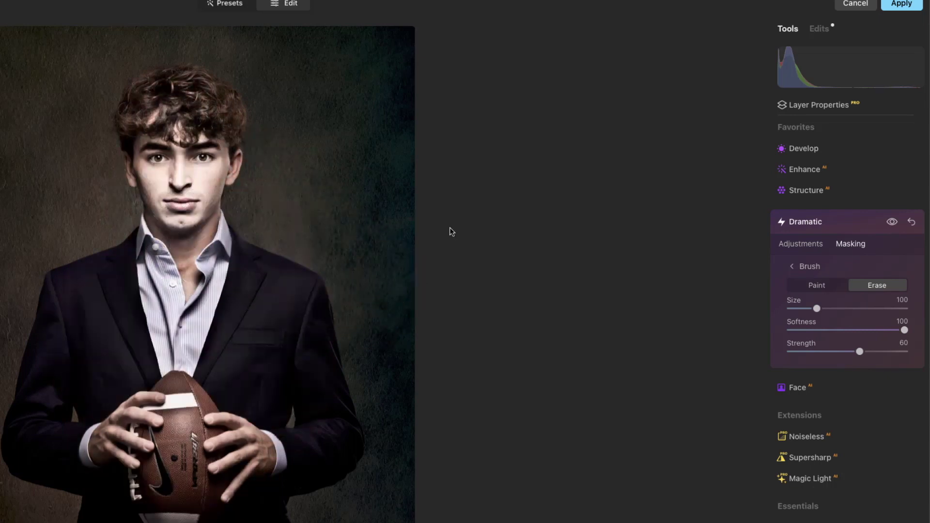
# Paint the mask down the shirt and lower body, erasing near the right edge
pyautogui.click(819, 285)
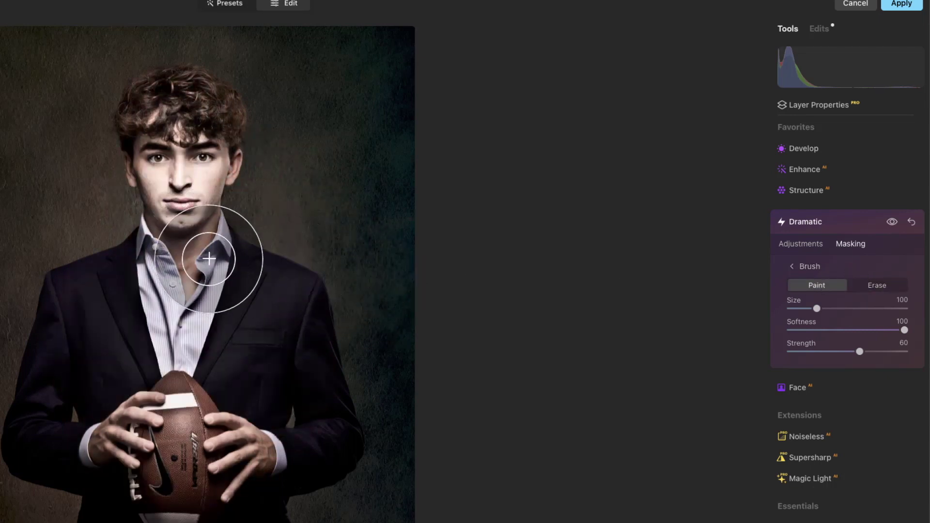
pyautogui.moveTo(208, 253)
pyautogui.mouseDown()
pyautogui.moveTo(203, 231)
pyautogui.moveTo(201, 270)
pyautogui.moveTo(213, 267)
pyautogui.mouseUp()
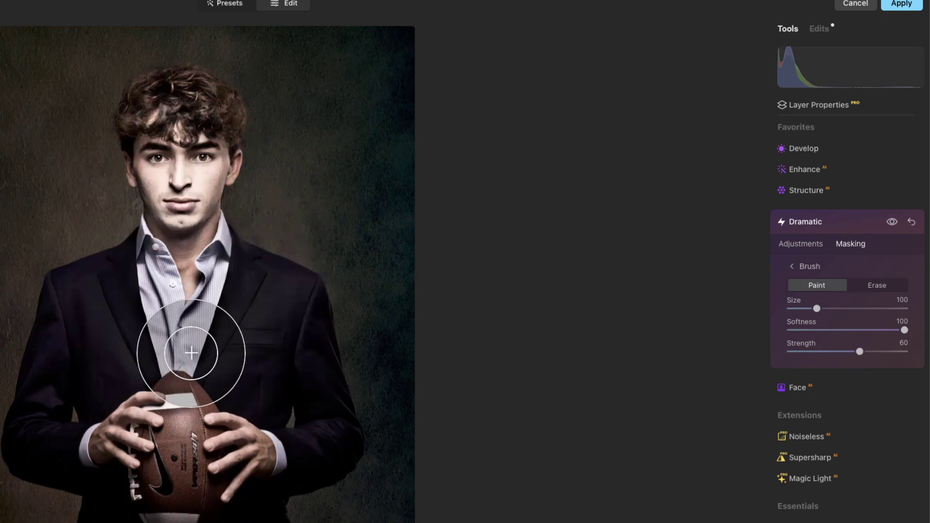
pyautogui.press('x')
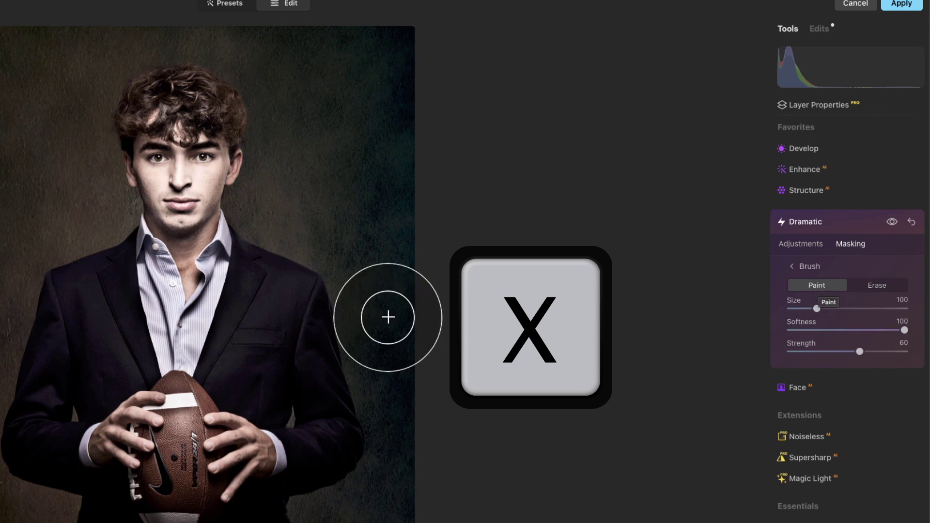
pyautogui.moveTo(57, 423)
pyautogui.mouseDown()
pyautogui.moveTo(36, 421)
pyautogui.moveTo(30, 437)
pyautogui.moveTo(99, 473)
pyautogui.moveTo(196, 487)
pyautogui.moveTo(314, 450)
pyautogui.moveTo(321, 422)
pyautogui.moveTo(309, 352)
pyautogui.moveTo(357, 442)
pyautogui.moveTo(455, 455)
pyautogui.mouseUp()
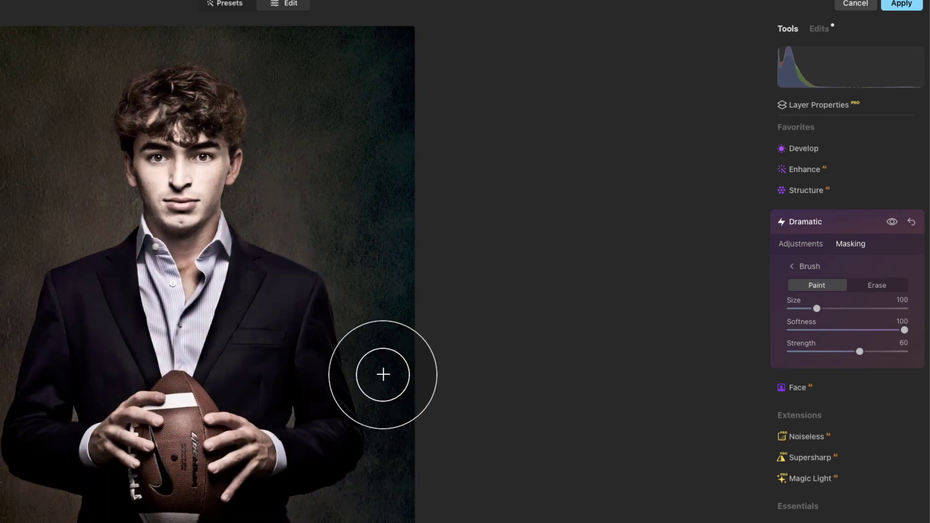
pyautogui.press('x')
pyautogui.moveTo(392, 388)
pyautogui.mouseDown()
pyautogui.moveTo(396, 429)
pyautogui.moveTo(376, 498)
pyautogui.moveTo(395, 427)
pyautogui.moveTo(405, 472)
pyautogui.moveTo(403, 405)
pyautogui.moveTo(396, 471)
pyautogui.moveTo(403, 444)
pyautogui.moveTo(384, 367)
pyautogui.moveTo(403, 406)
pyautogui.moveTo(351, 517)
pyautogui.moveTo(404, 468)
pyautogui.moveTo(365, 233)
pyautogui.moveTo(264, 164)
pyautogui.moveTo(277, 156)
pyautogui.moveTo(363, 231)
pyautogui.moveTo(401, 129)
pyautogui.moveTo(54, 175)
pyautogui.moveTo(114, 211)
pyautogui.moveTo(55, 213)
pyautogui.moveTo(50, 194)
pyautogui.moveTo(65, 223)
pyautogui.moveTo(97, 206)
pyautogui.mouseUp()
# Erase the mask along the left side, paint the jacket to the collar, and erase the hair
pyautogui.press('x')
pyautogui.press('x')
pyautogui.moveTo(95, 200)
pyautogui.mouseDown()
pyautogui.moveTo(120, 208)
pyautogui.moveTo(35, 212)
pyautogui.moveTo(124, 212)
pyautogui.moveTo(79, 218)
pyautogui.moveTo(4, 276)
pyautogui.moveTo(1, 309)
pyautogui.mouseUp()
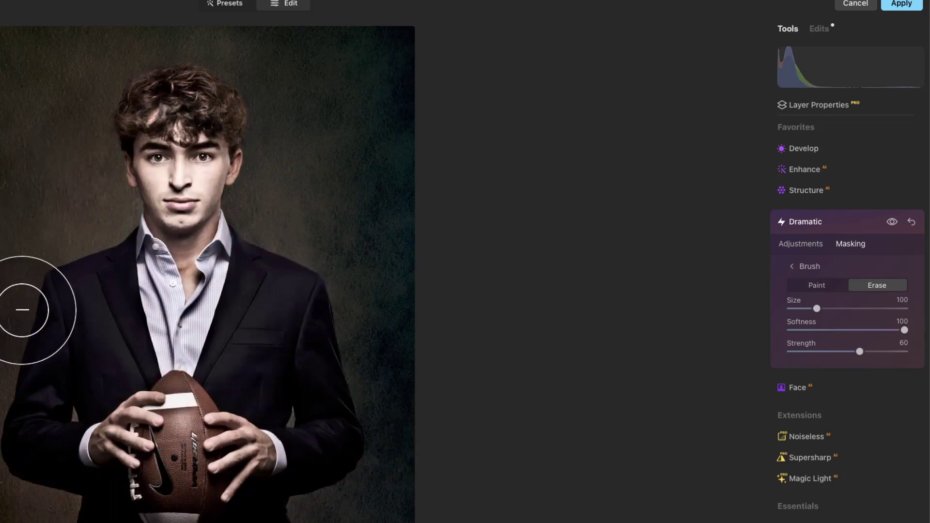
pyautogui.moveTo(79, 330)
pyautogui.mouseDown()
pyautogui.moveTo(67, 315)
pyautogui.moveTo(68, 303)
pyautogui.moveTo(123, 285)
pyautogui.mouseUp()
pyautogui.press('alt')
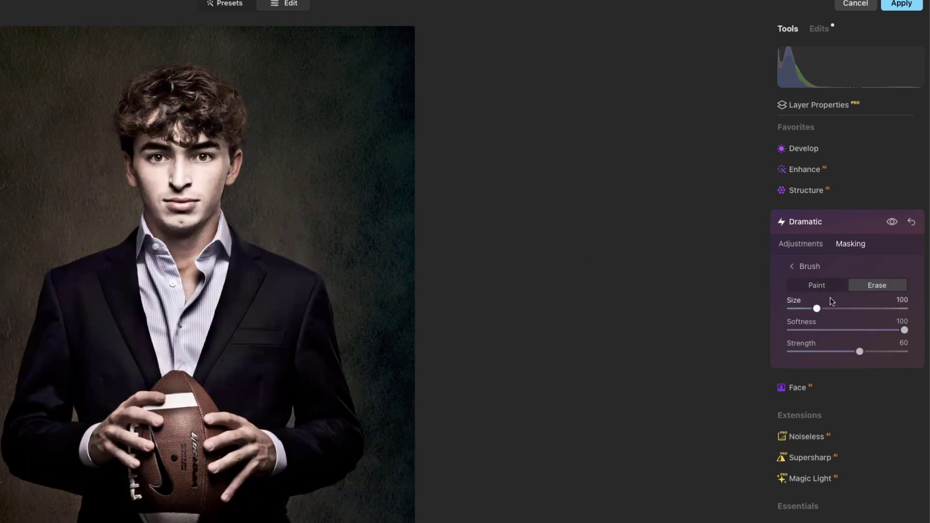
pyautogui.press('alt')
pyautogui.press('alt')
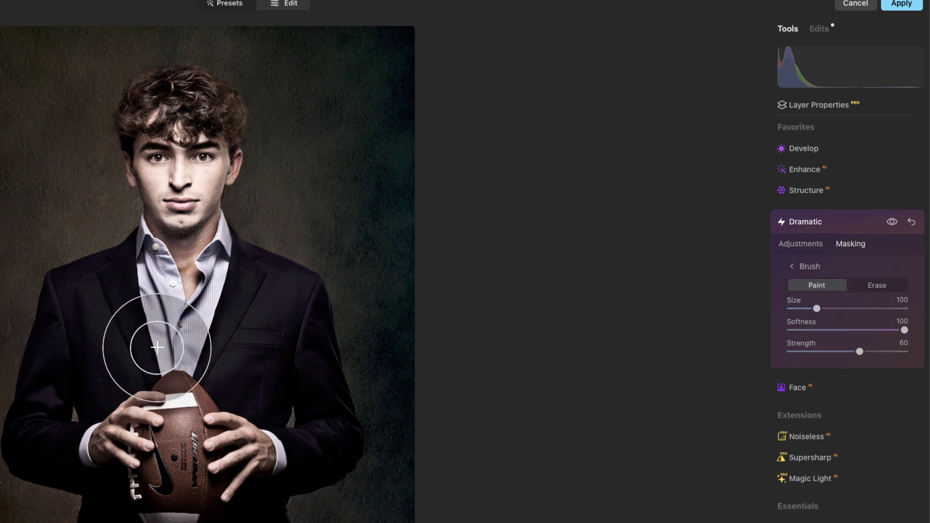
pyautogui.moveTo(137, 322)
pyautogui.mouseDown()
pyautogui.moveTo(214, 370)
pyautogui.moveTo(256, 281)
pyautogui.moveTo(186, 269)
pyautogui.moveTo(133, 380)
pyautogui.moveTo(45, 376)
pyautogui.moveTo(287, 327)
pyautogui.moveTo(283, 281)
pyautogui.moveTo(162, 194)
pyautogui.moveTo(191, 100)
pyautogui.moveTo(179, 122)
pyautogui.moveTo(155, 119)
pyautogui.moveTo(182, 93)
pyautogui.mouseUp()
pyautogui.press('alt')
pyautogui.moveTo(131, 56)
pyautogui.mouseDown()
pyautogui.moveTo(132, 35)
pyautogui.moveTo(207, 31)
pyautogui.moveTo(479, 108)
pyautogui.moveTo(678, 208)
pyautogui.mouseUp()
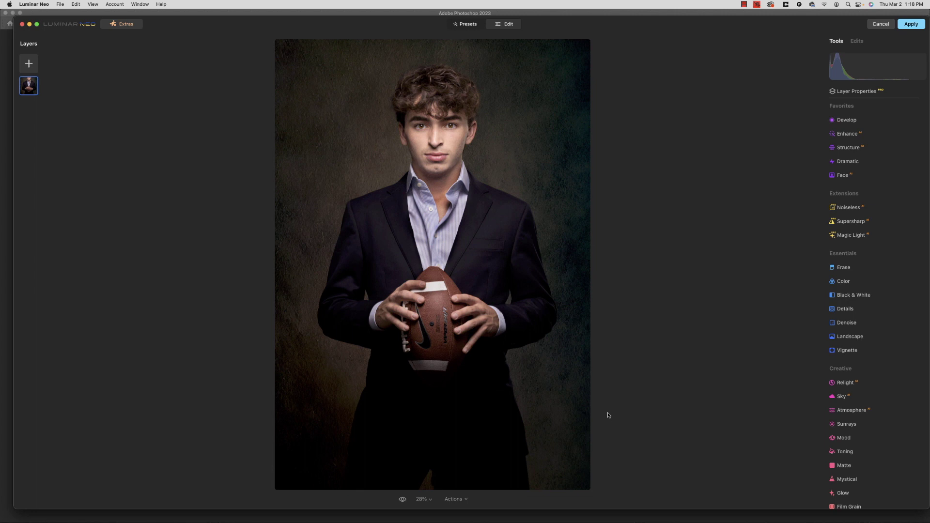
# Browse Presets down to the Essence collection and apply Fashionista to the portrait
pyautogui.click(464, 24)
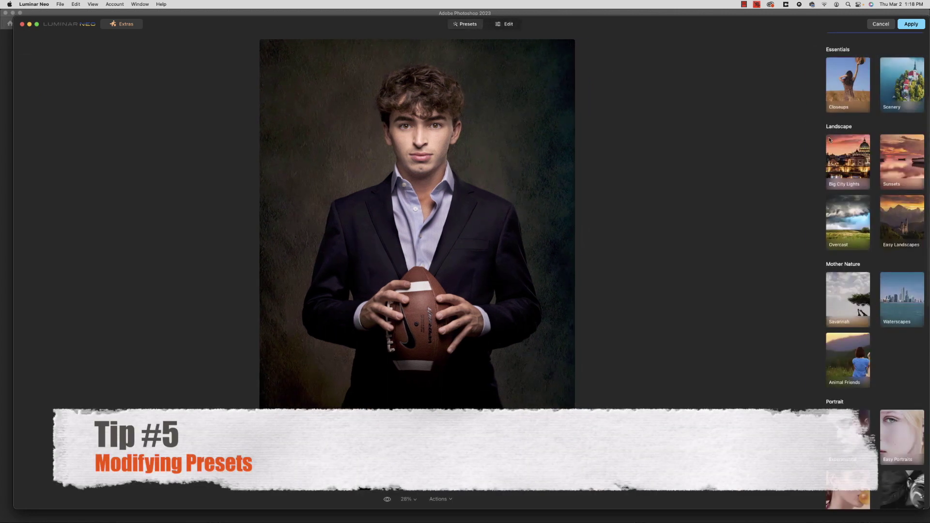
pyautogui.scroll(5, 862, 263)
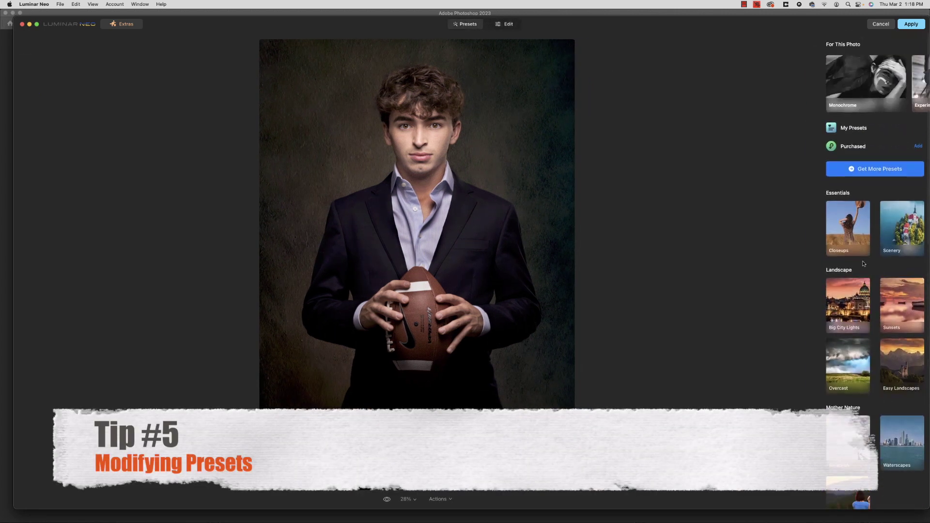
pyautogui.scroll(-4, 863, 262)
pyautogui.scroll(-5, 863, 263)
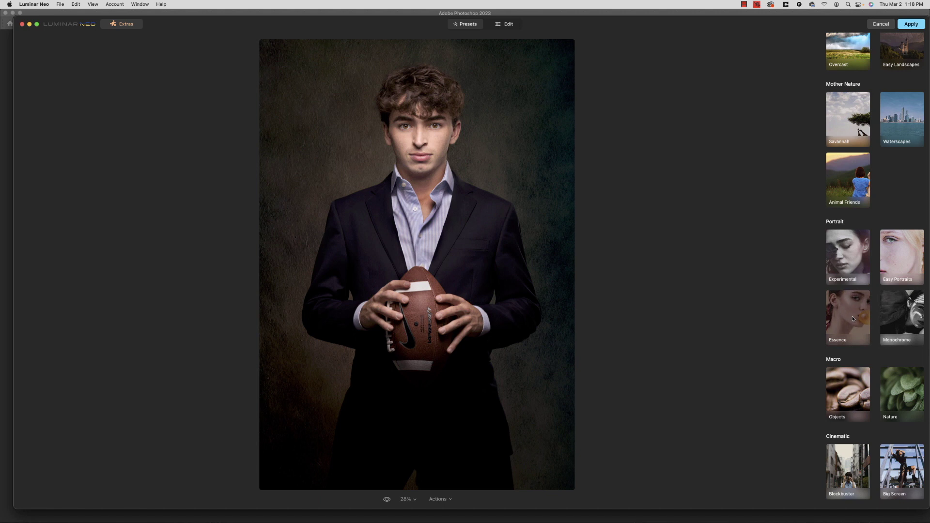
pyautogui.scroll(-2, 852, 318)
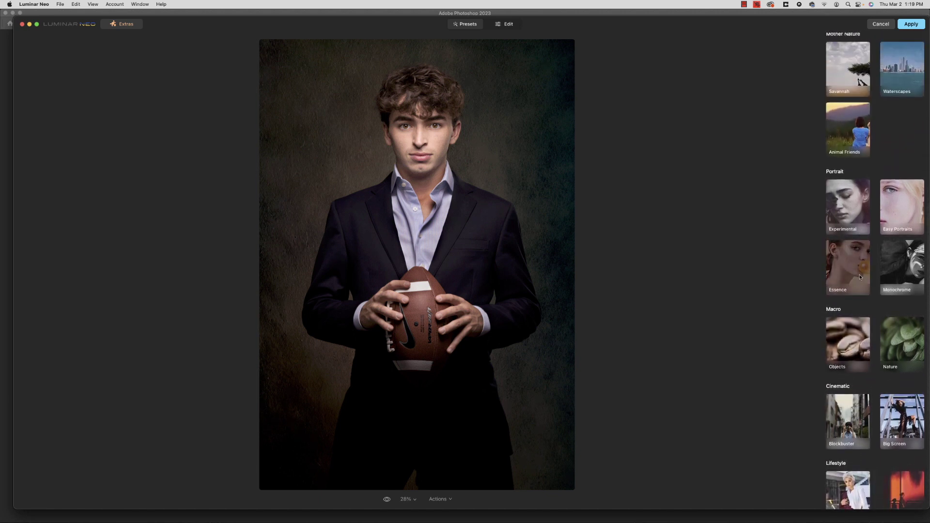
pyautogui.click(860, 277)
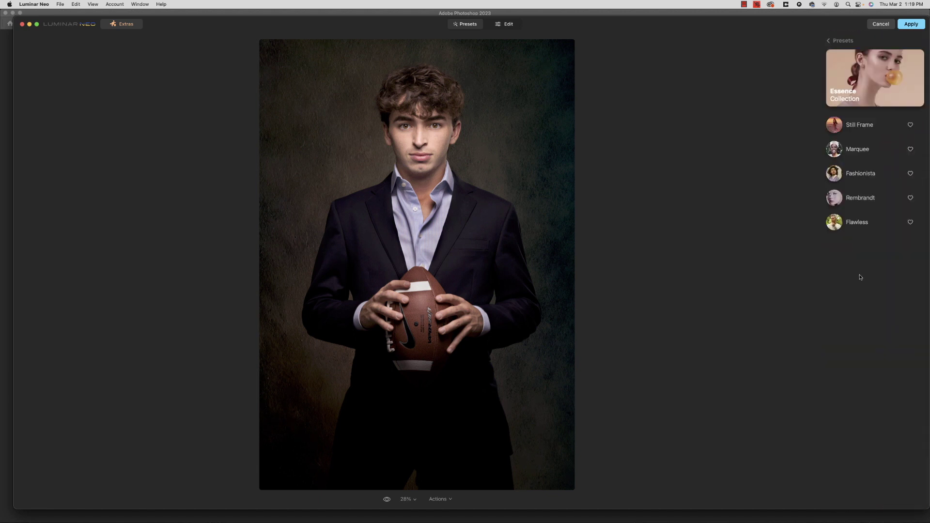
pyautogui.click(854, 176)
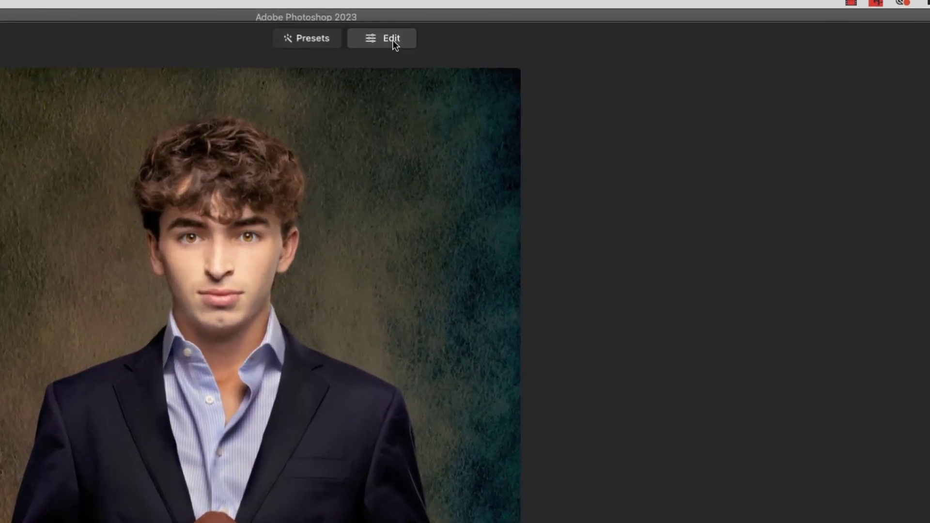
# Open the preset's Edits and reset the Skin adjustment to zero
pyautogui.click(392, 40)
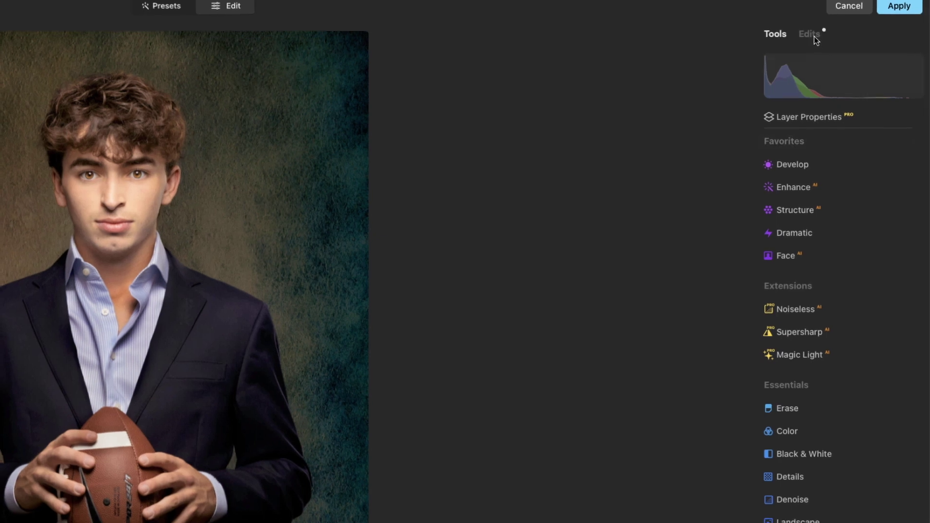
pyautogui.click(816, 35)
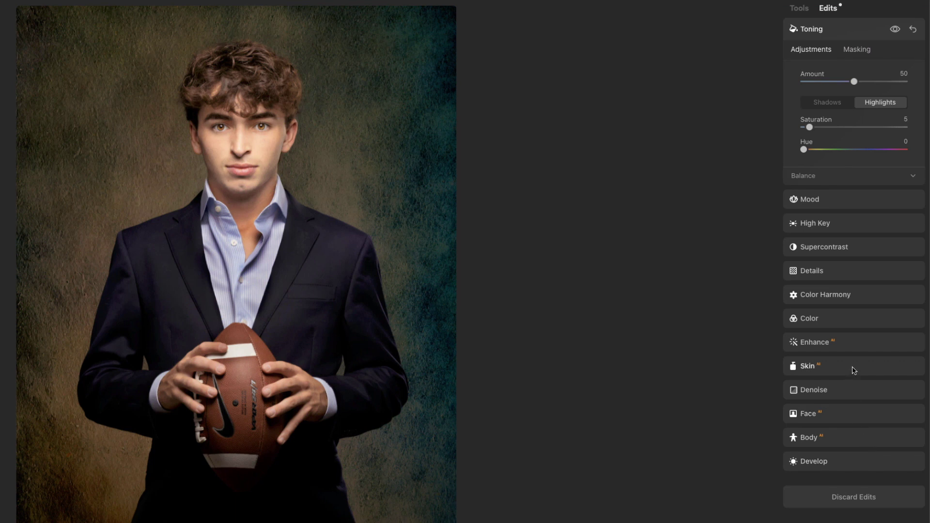
pyautogui.click(807, 368)
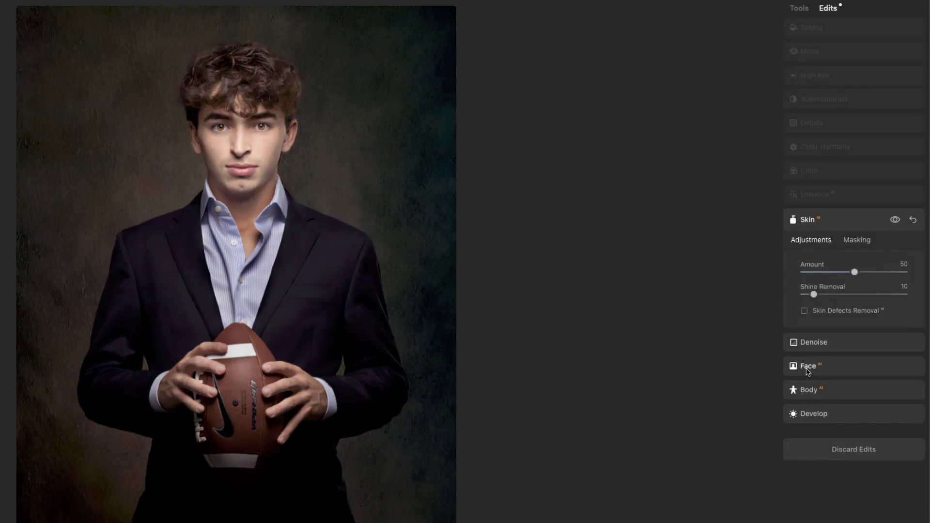
pyautogui.click(913, 224)
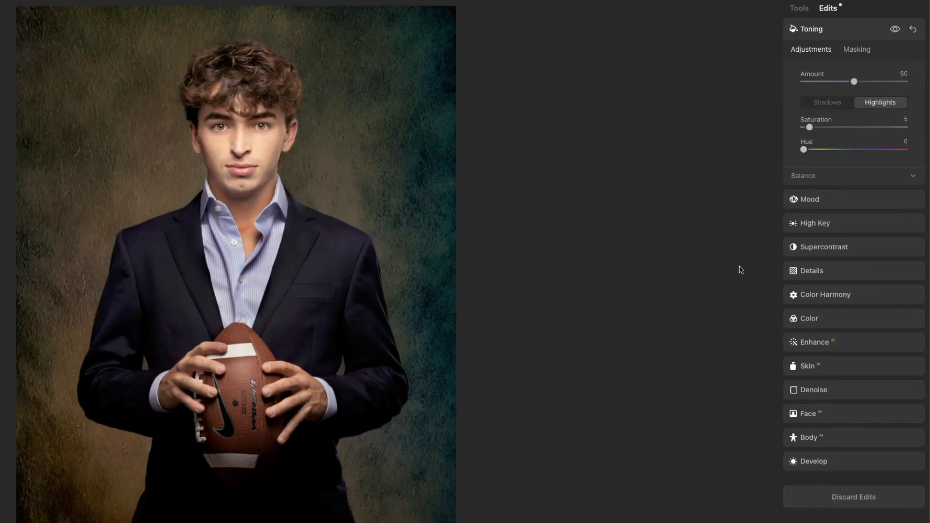
pyautogui.click(820, 366)
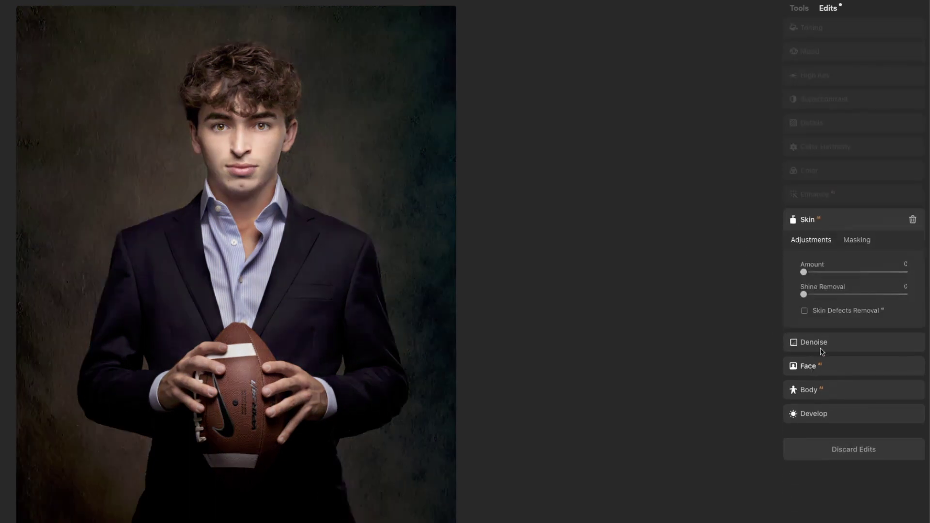
pyautogui.click(807, 223)
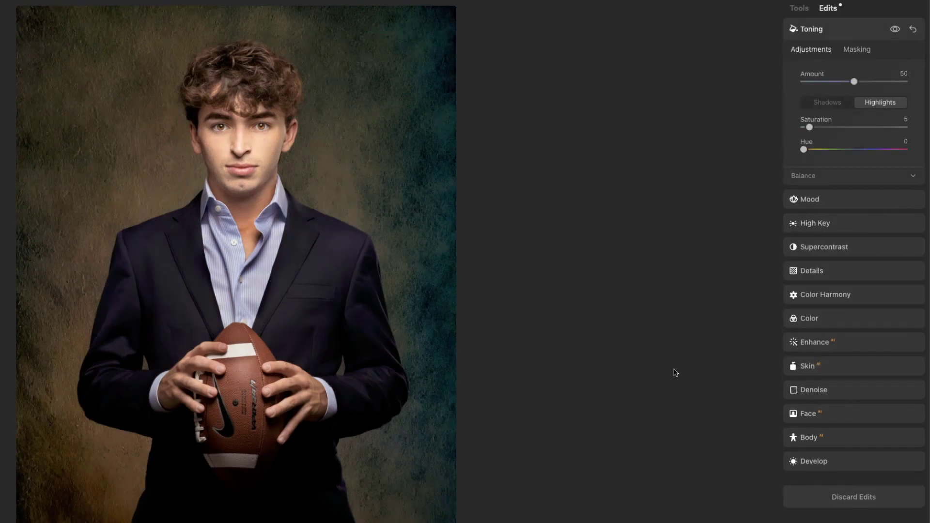
# Compare Body Shape with the original, reset it to 0, and return to Tools
pyautogui.click(808, 438)
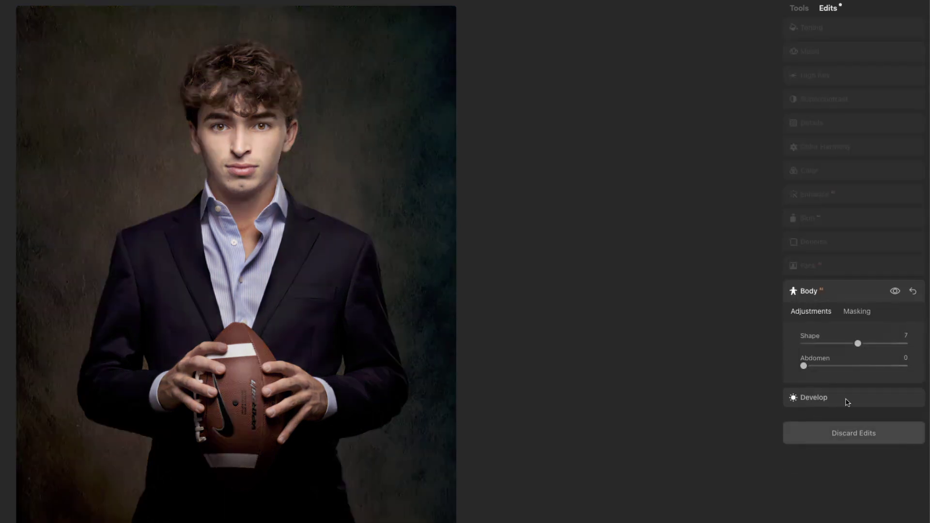
pyautogui.click(894, 291)
pyautogui.click(895, 291)
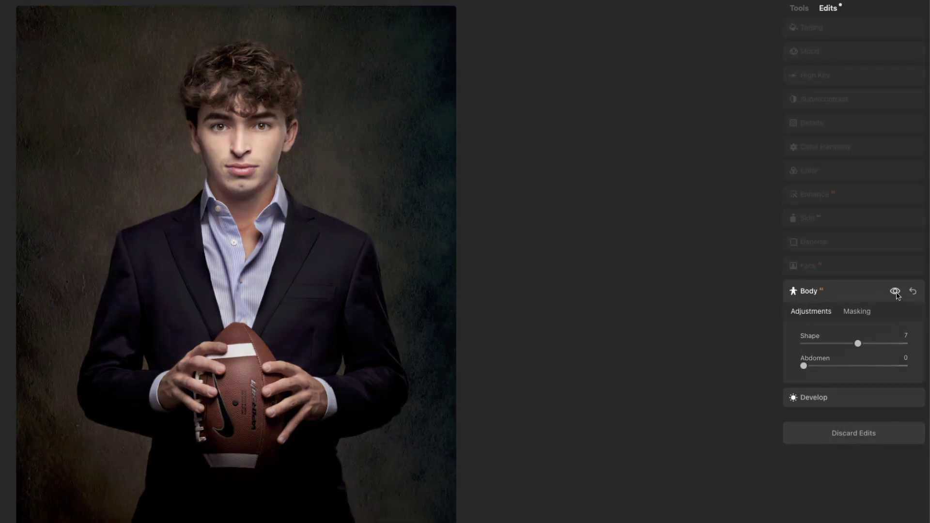
pyautogui.click(895, 292)
pyautogui.click(894, 292)
pyautogui.click(912, 292)
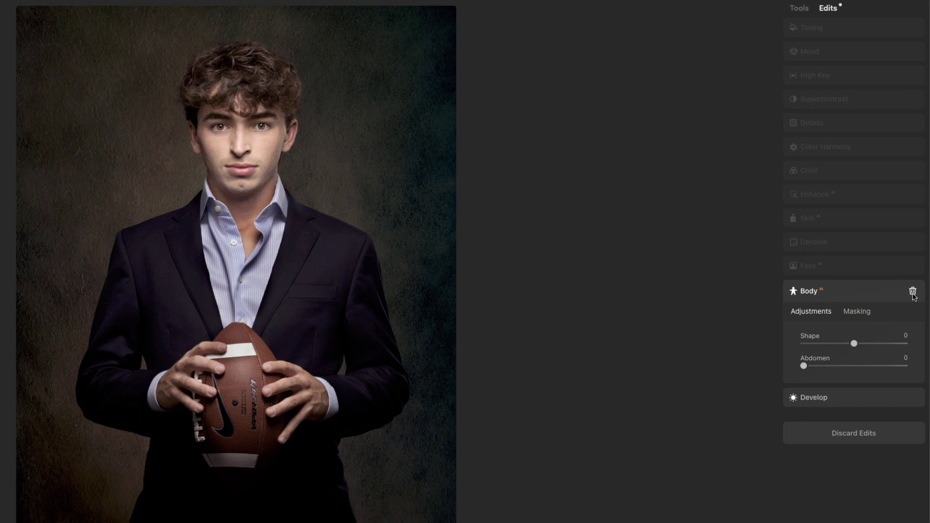
pyautogui.click(912, 292)
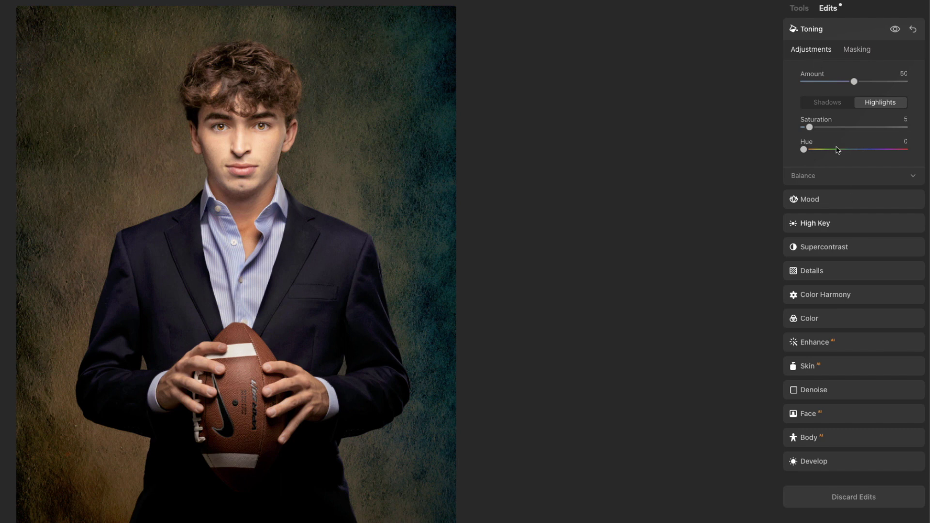
pyautogui.click(803, 10)
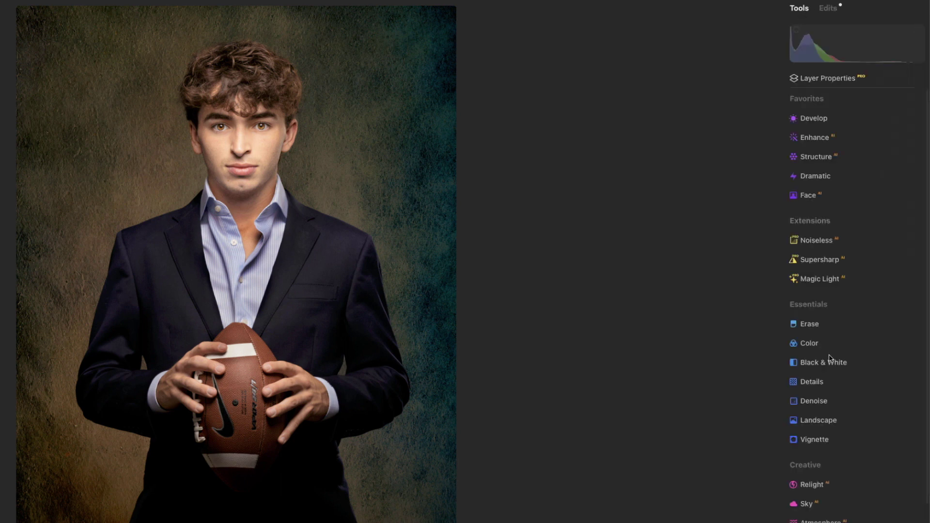
# Add Film Grain to the portrait with Amount lowered to 17
pyautogui.scroll(-5, 828, 496)
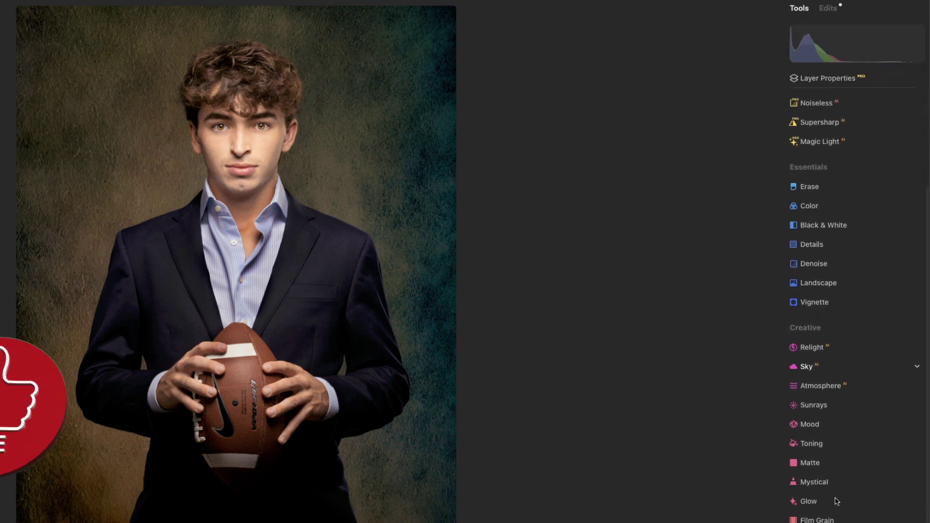
pyautogui.click(831, 510)
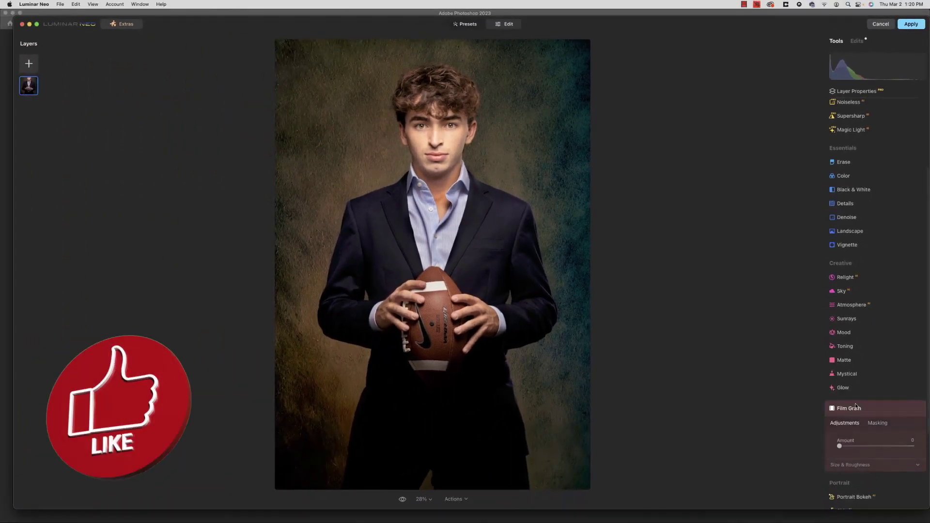
pyautogui.click(857, 446)
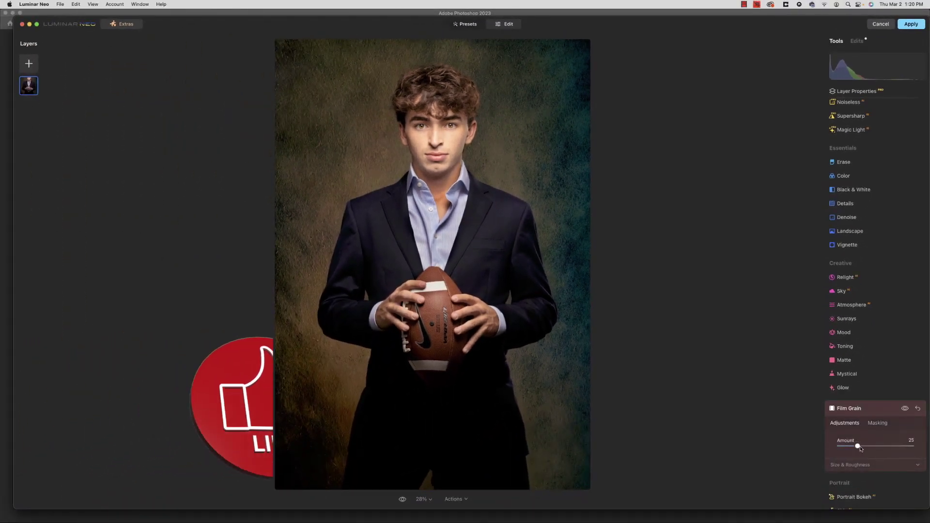
pyautogui.moveTo(860, 447); pyautogui.dragTo(853, 447)
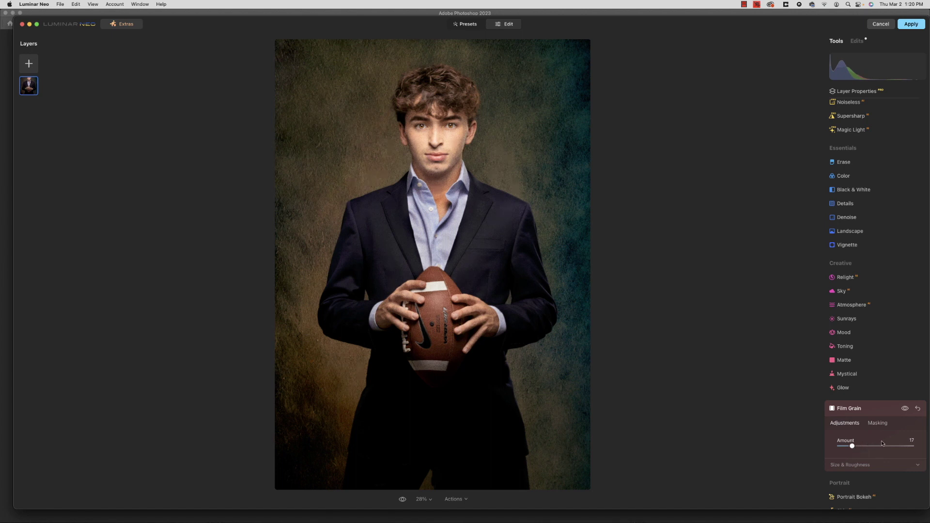
pyautogui.scroll(-1, 890, 441)
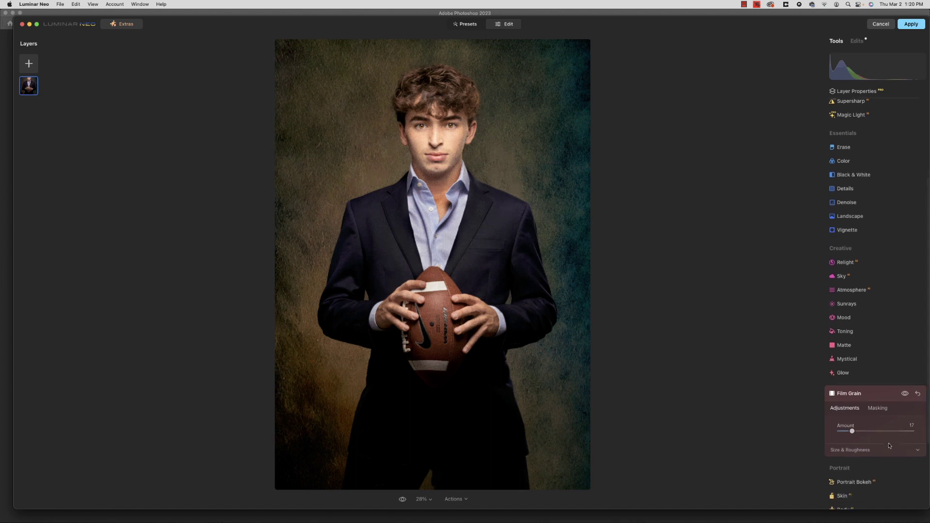
pyautogui.click(849, 394)
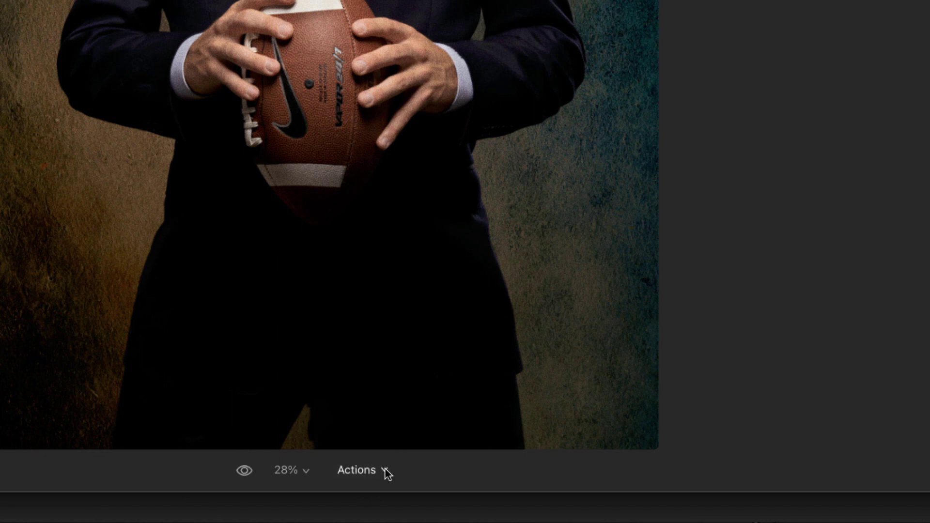
# Save the current edits from the Actions menu as a preset named Fashion7
pyautogui.click(386, 471)
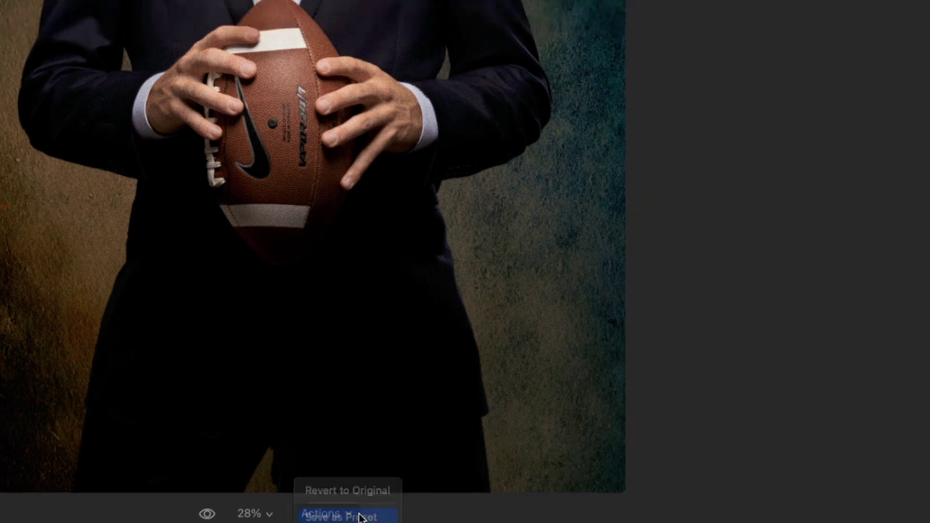
pyautogui.click(377, 473)
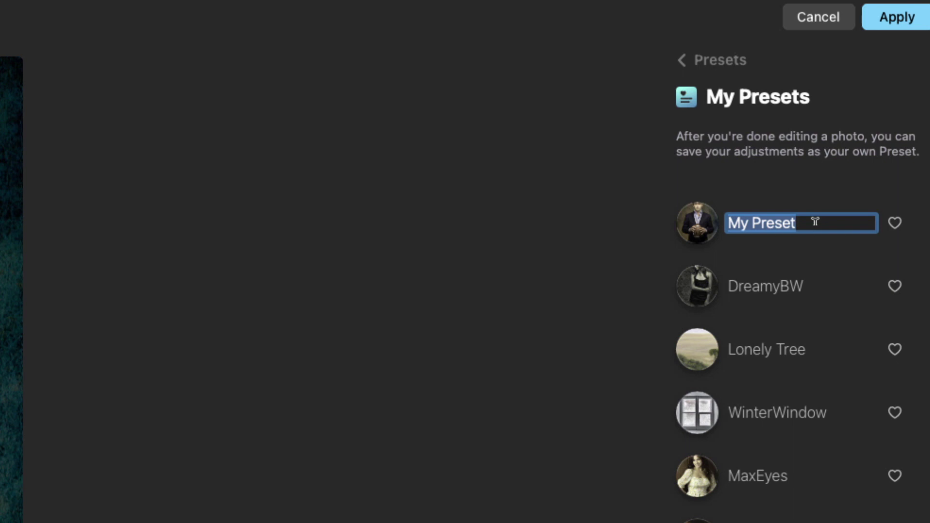
pyautogui.write('Fashion')
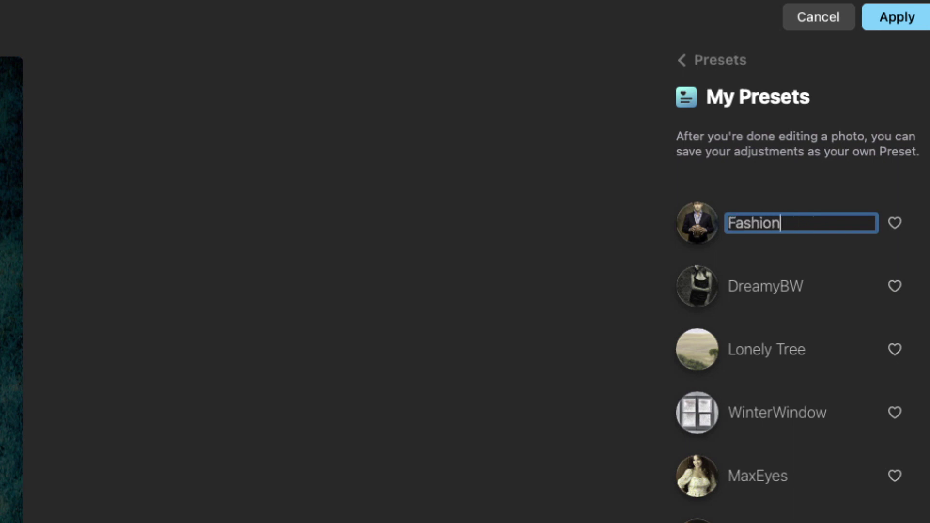
pyautogui.write('7')
pyautogui.press('Return')
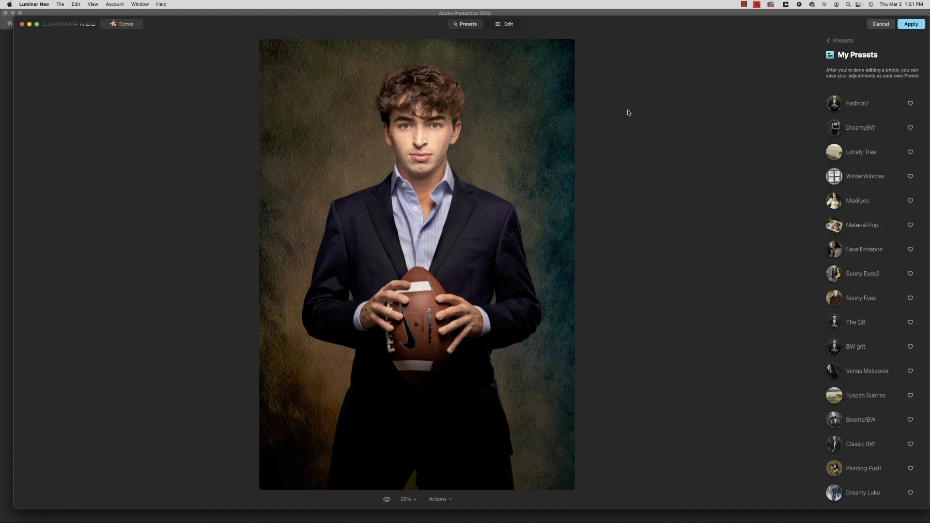
# Apply the Luminar edits back to Photoshop and rename the layer LumNeo_Fashion7
pyautogui.click(917, 25)
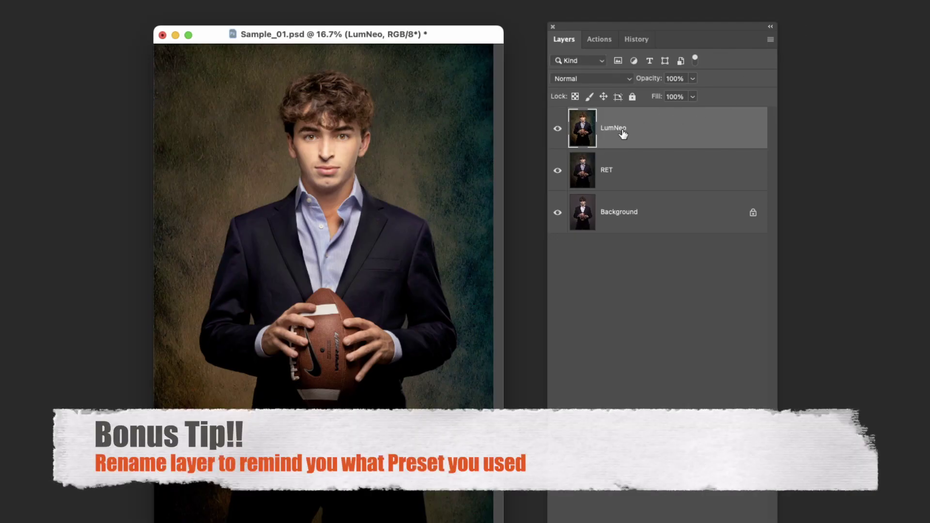
pyautogui.doubleClick(621, 127)
pyautogui.click(626, 127)
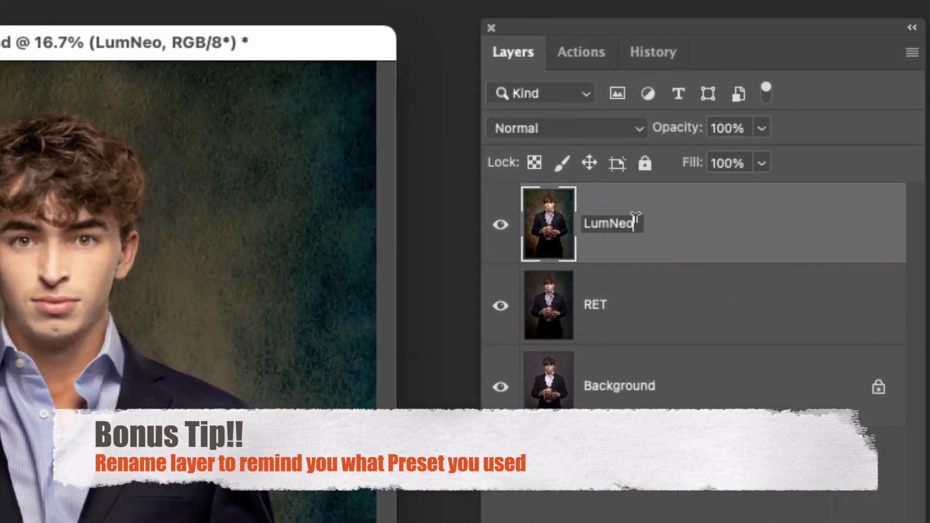
pyautogui.write('_')
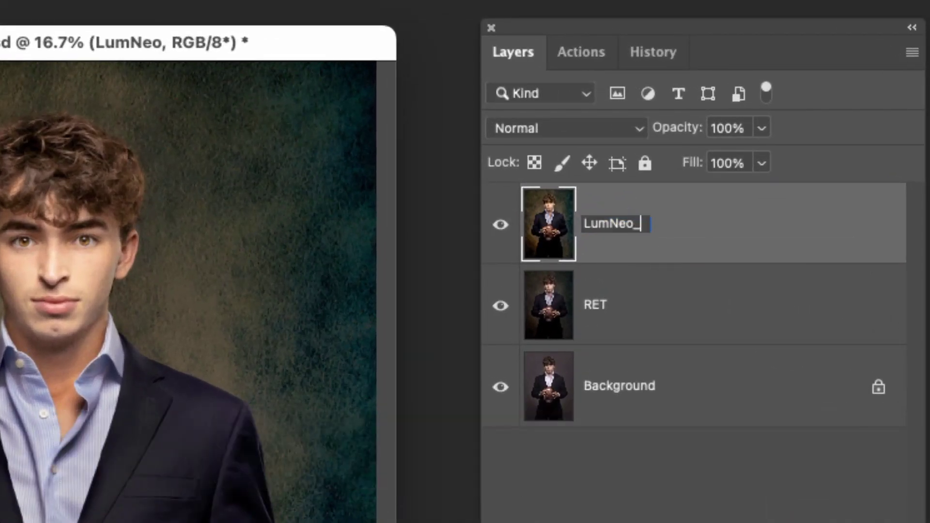
pyautogui.write('Fashion7')
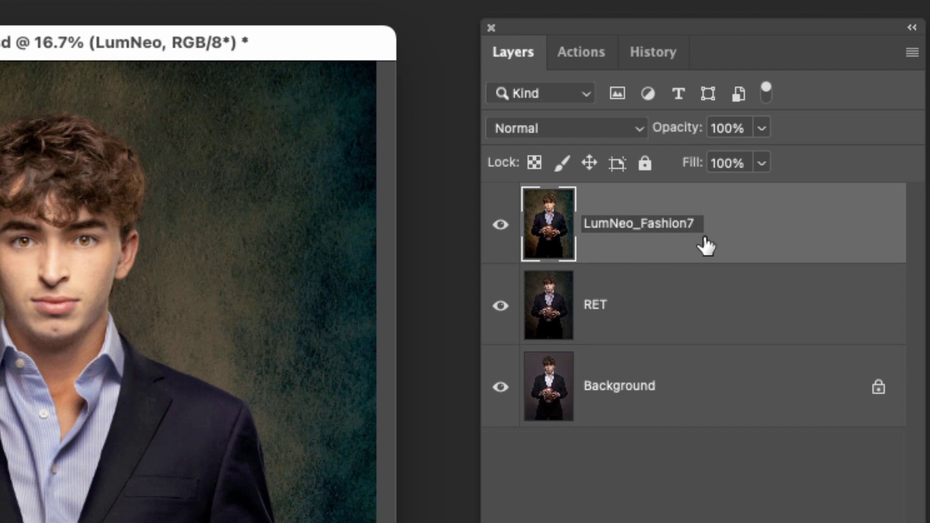
pyautogui.press('Return')
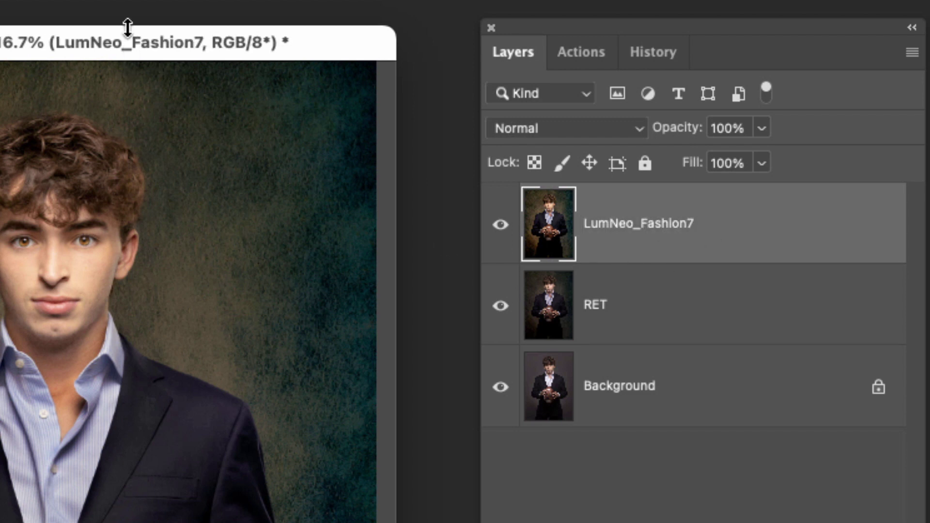
# Compare the LumNeo_Fashion7 layer by toggling its visibility and trying 60% opacity, ending at 100%
pyautogui.moveTo(268, 50); pyautogui.dragTo(262, 64)
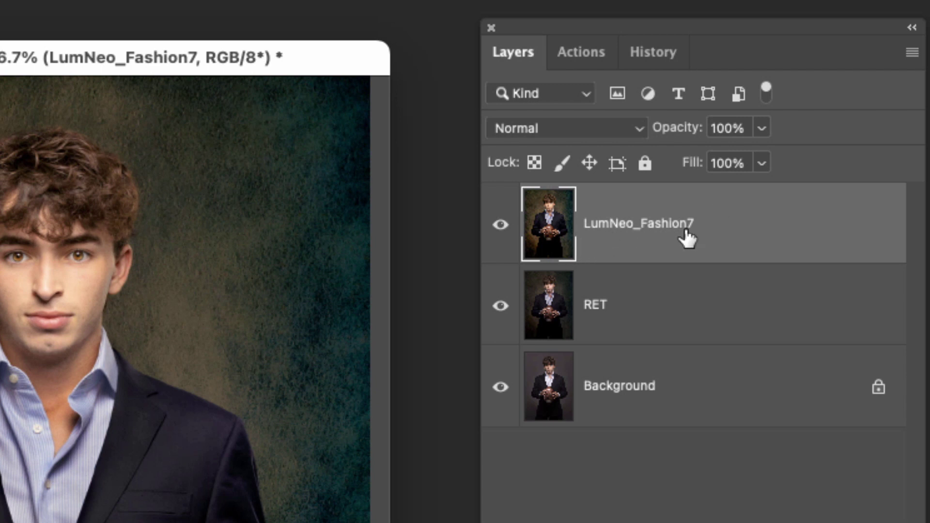
pyautogui.click(501, 225)
pyautogui.click(501, 225)
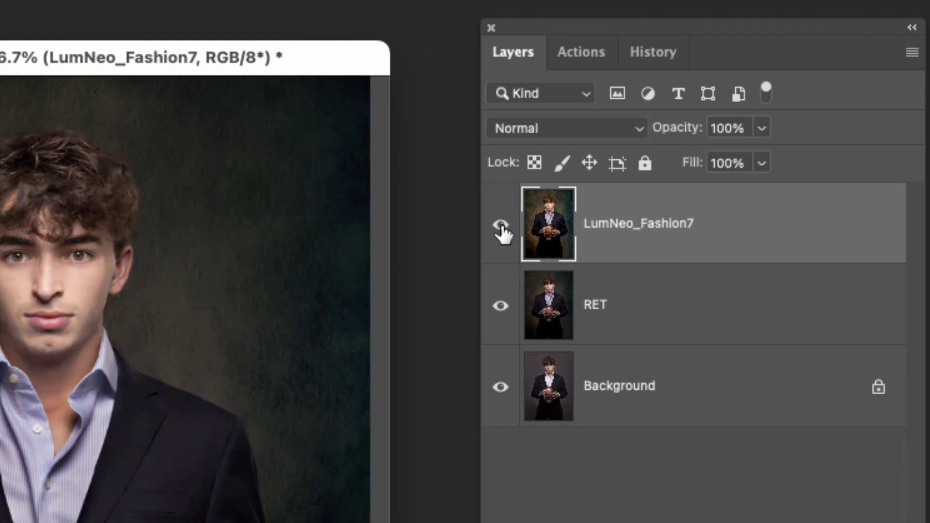
pyautogui.click(500, 225)
pyautogui.click(501, 225)
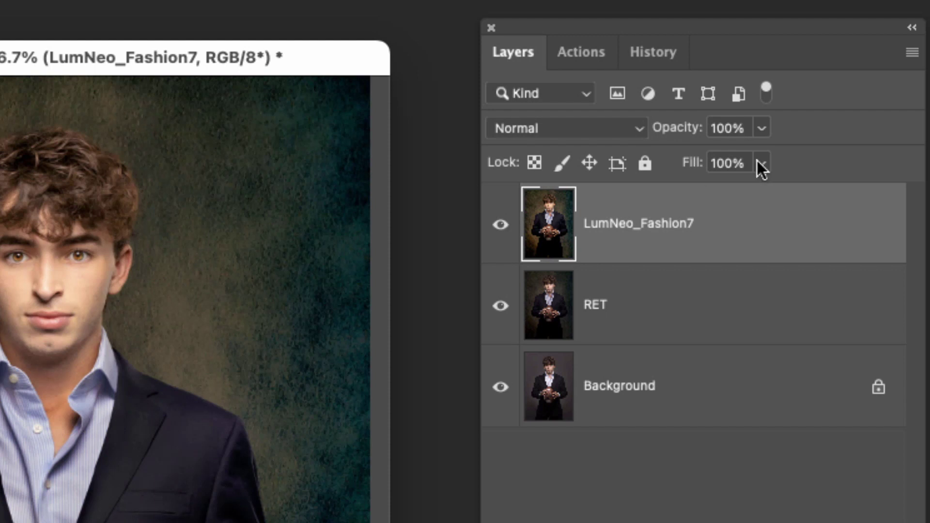
pyautogui.click(761, 127)
pyautogui.moveTo(767, 156); pyautogui.dragTo(714, 162)
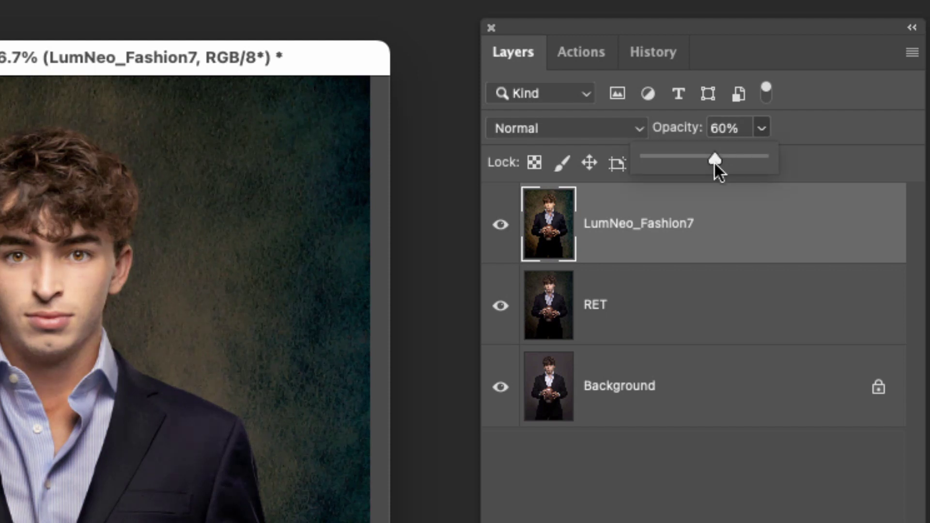
pyautogui.moveTo(718, 162); pyautogui.dragTo(818, 166)
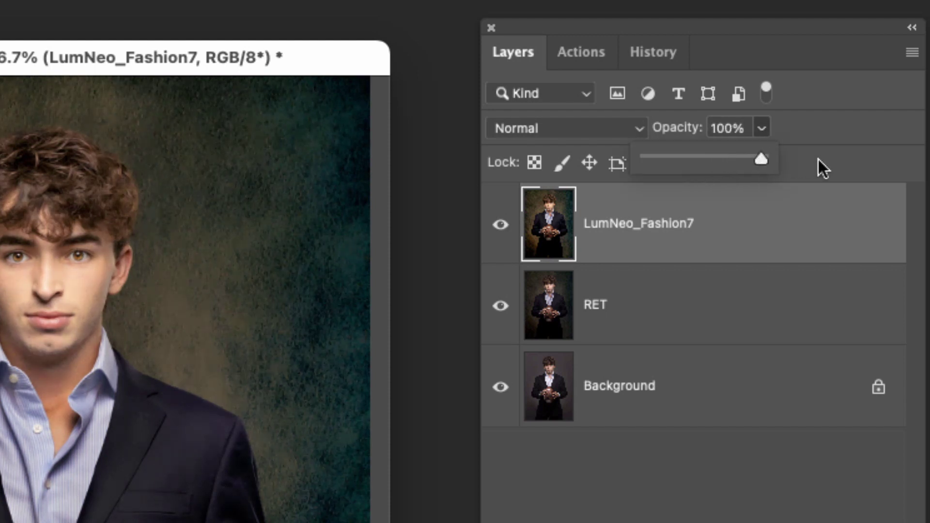
pyautogui.click(501, 224)
# Turn the LumNeo_Fashion7 layer's visibility back on over RET and Background
pyautogui.click(561, 103)
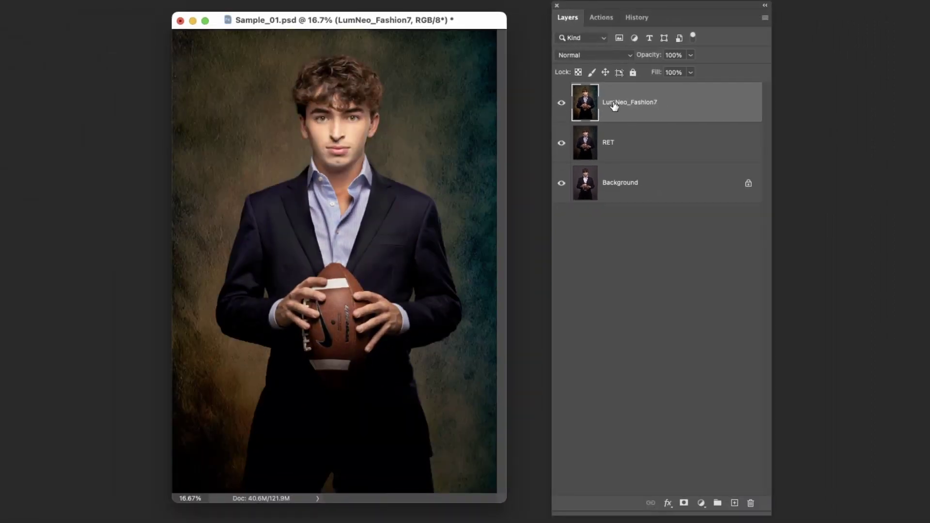